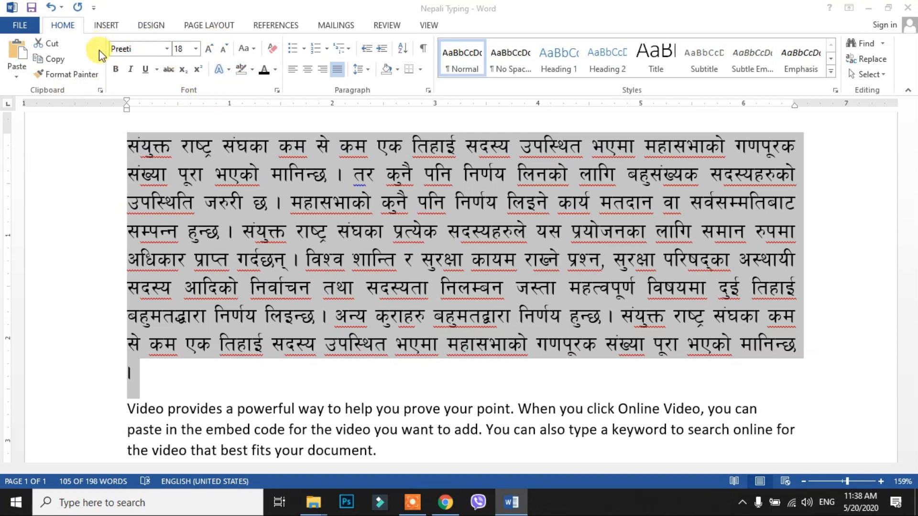
click(260, 177)
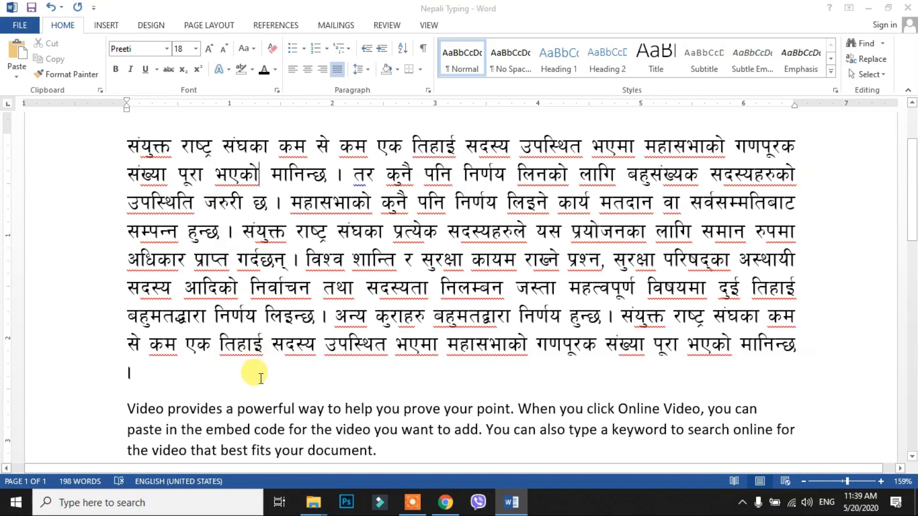
scroll(262, 280, up, 1)
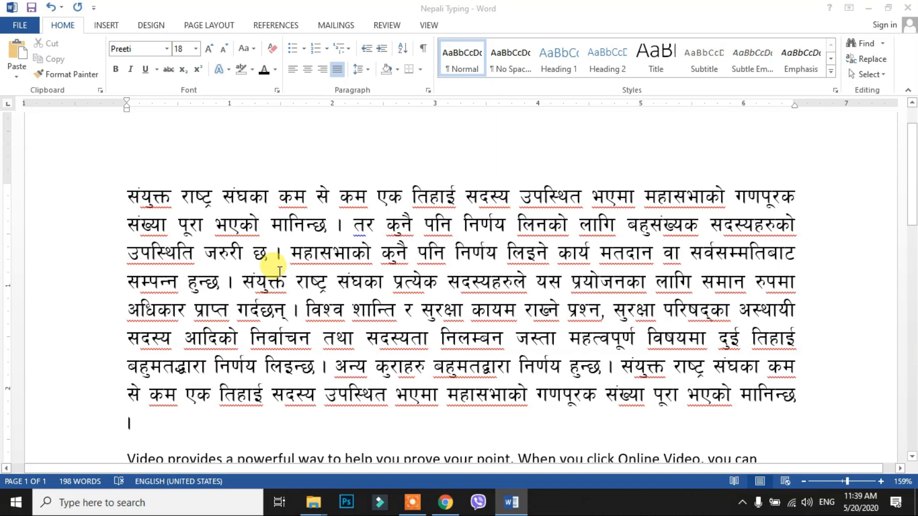
scroll(277, 278, down, 4)
scroll(277, 287, down, 2)
click(377, 199)
drag(383, 197, 133, 153)
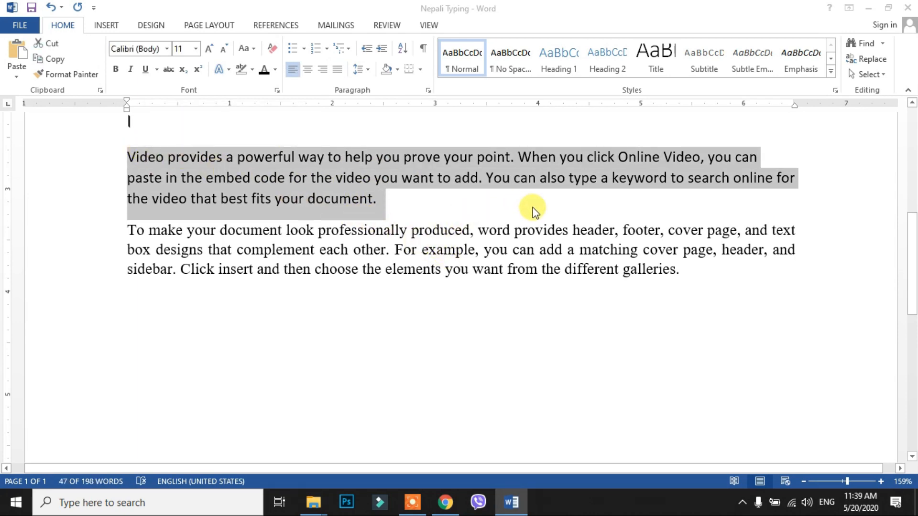
click(509, 196)
click(213, 178)
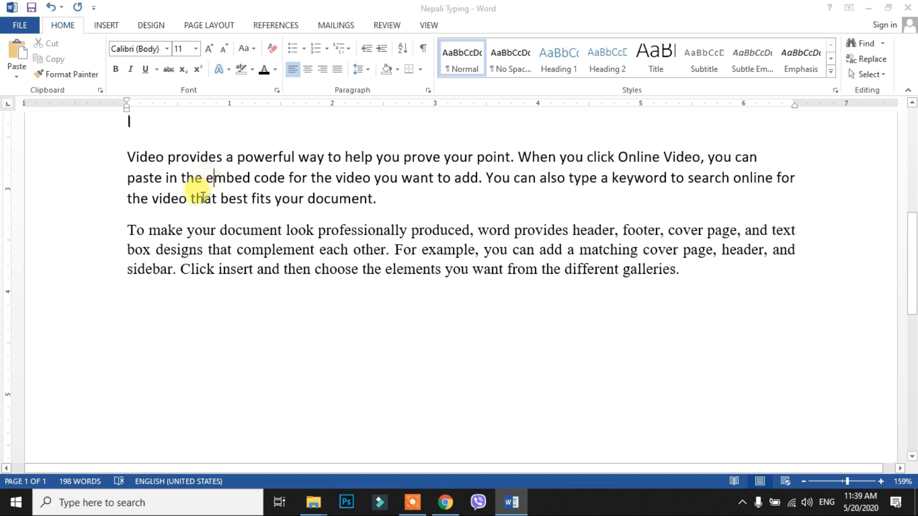
click(199, 158)
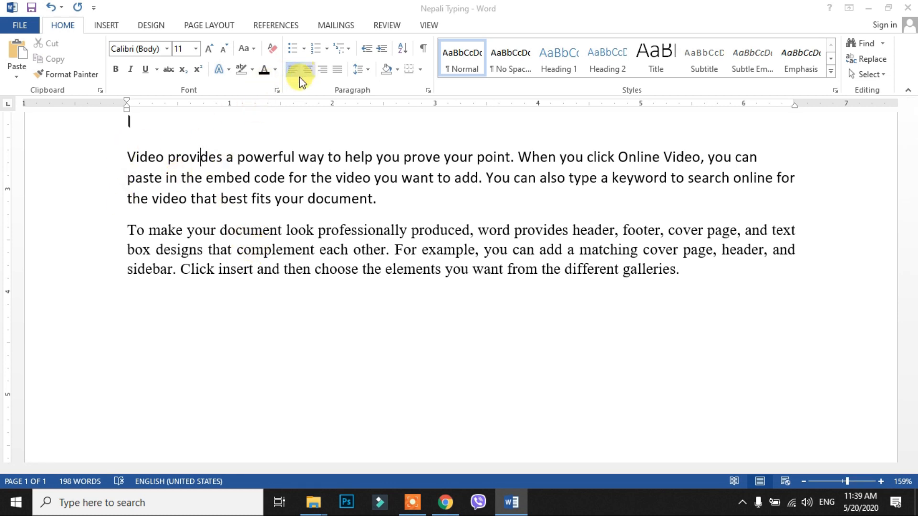
- Try centre and right alignment on the paragraph beginning "Video provides", ending with it justified
drag(377, 199, 126, 158)
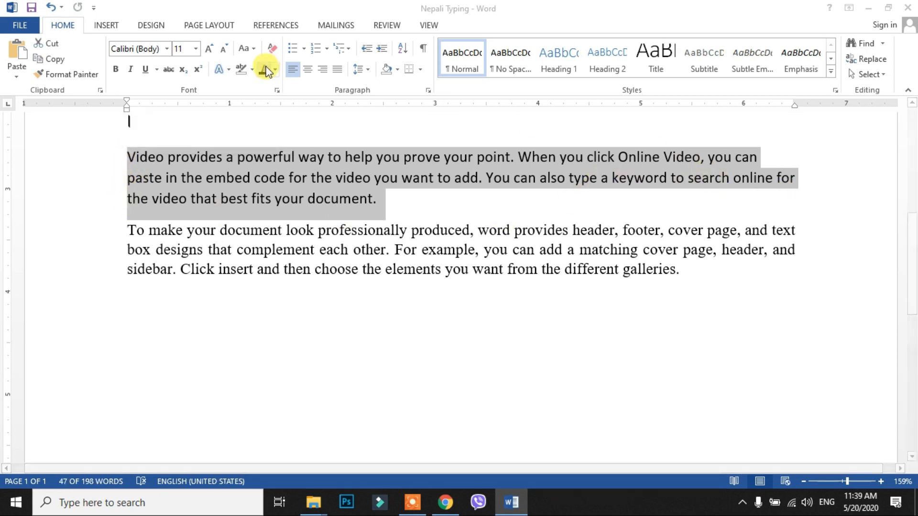
click(308, 72)
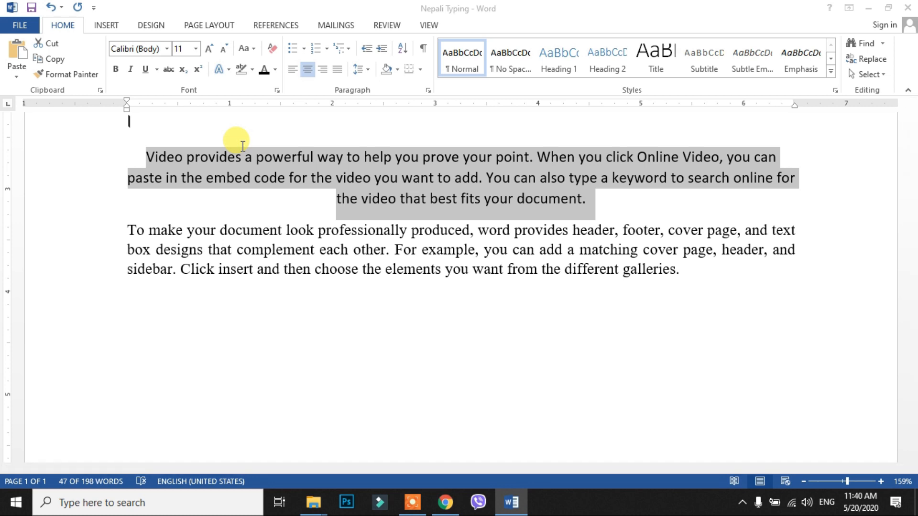
click(324, 70)
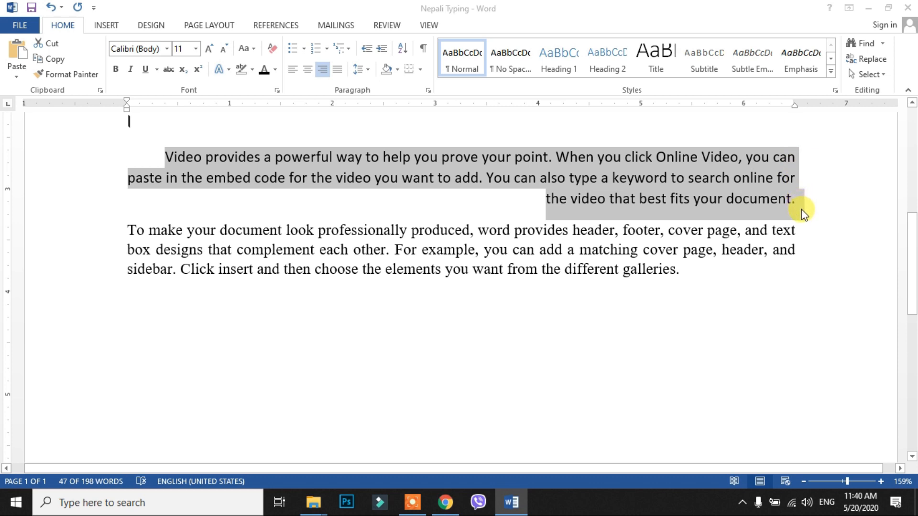
click(338, 71)
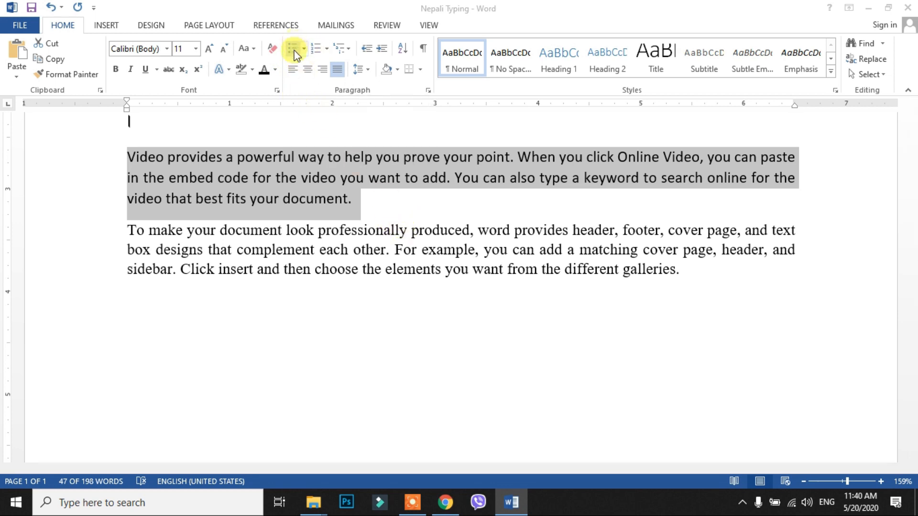
- Add a new line reading "Computer" directly below the paragraph beginning "Video provides"
click(411, 203)
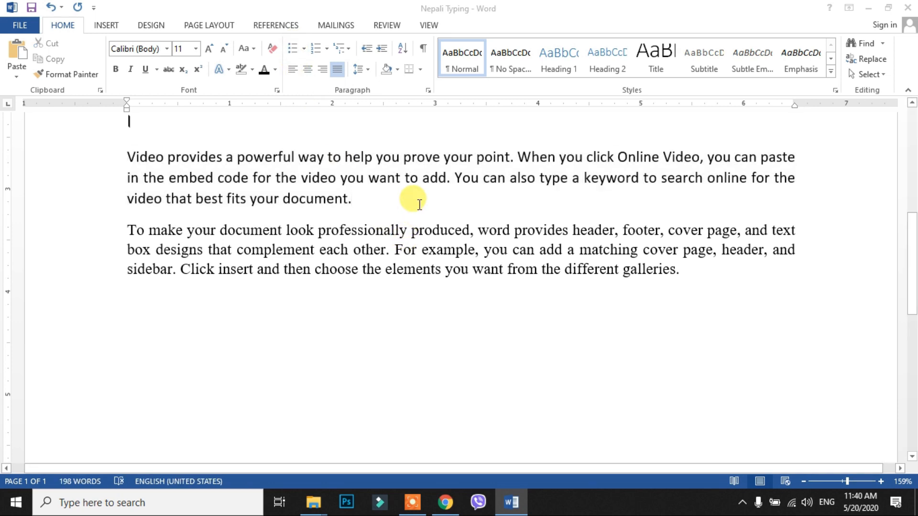
key(Return)
text(c)
key(BackSpace)
text(Computer)
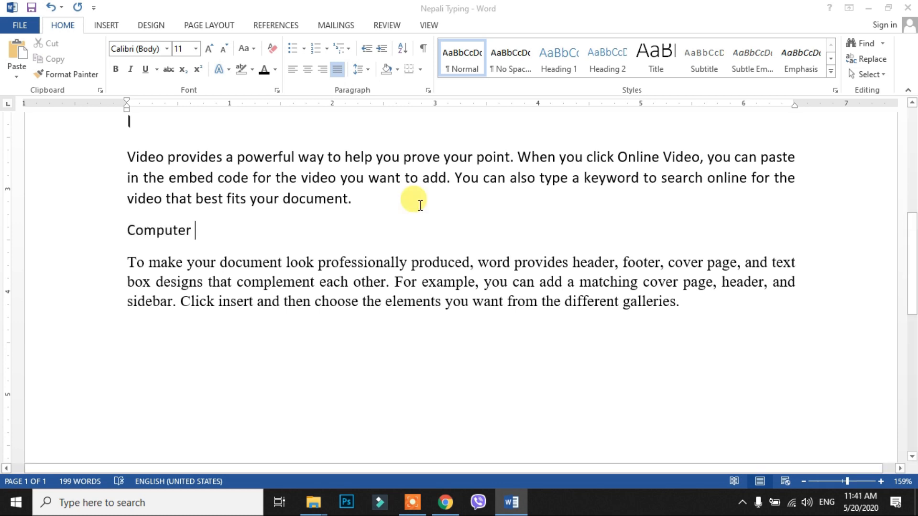
- Create a bulleted list below "Computer" with the items Mouse, Keyboard, Monitor and HDD, and end the list
key(Return)
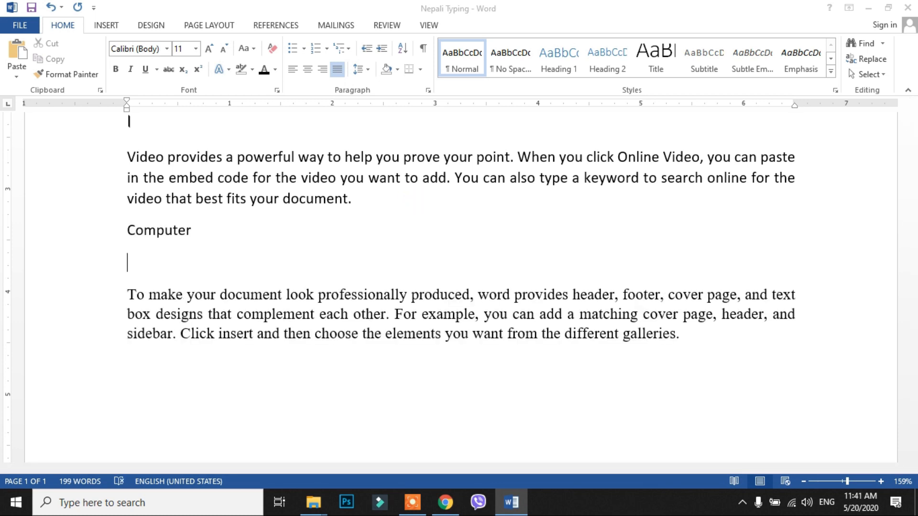
click(295, 49)
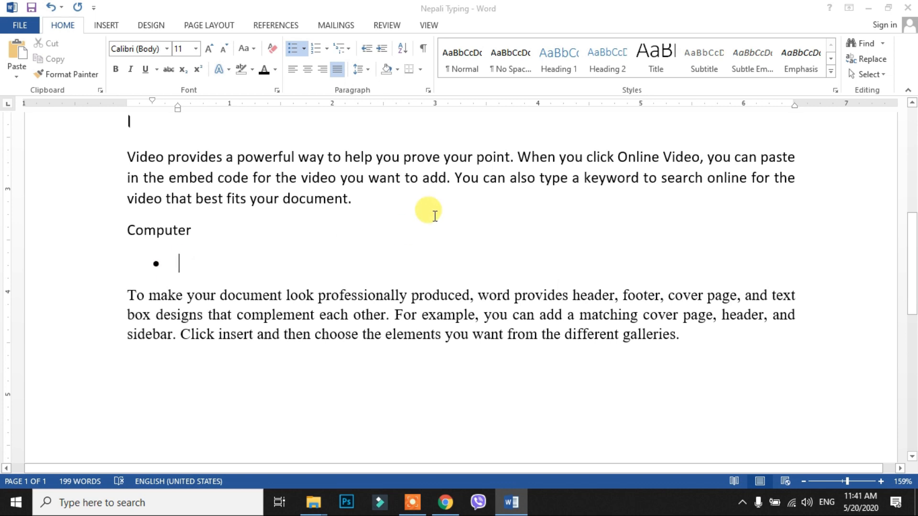
text(Mouse)
key(Return)
text(Keyboard)
key(Return)
text(Monitor)
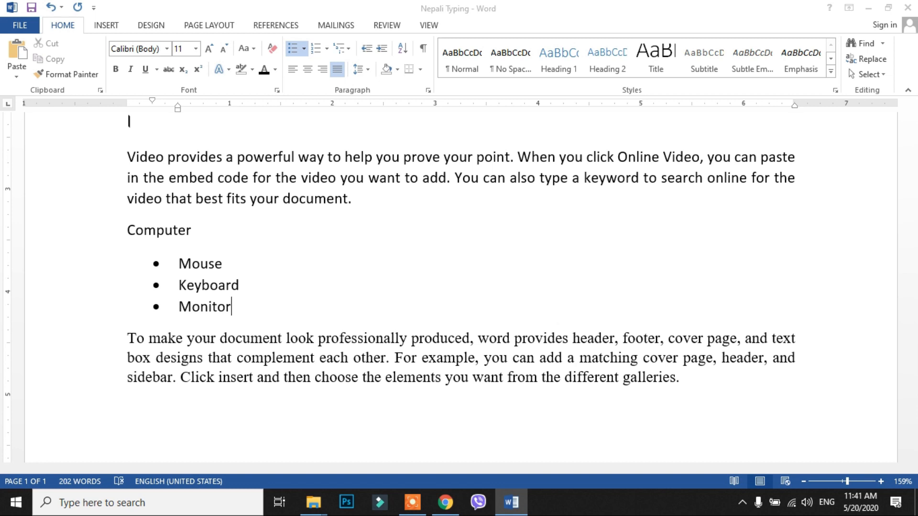
key(Return)
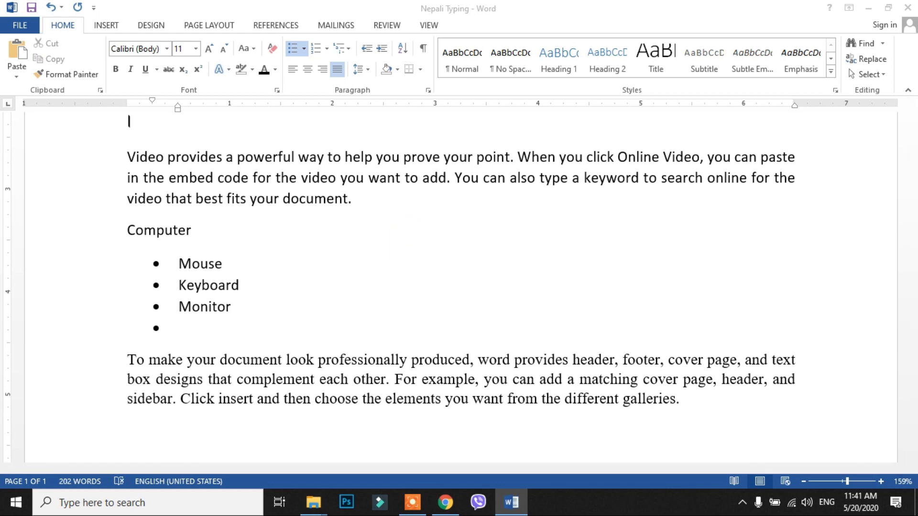
text(HDD)
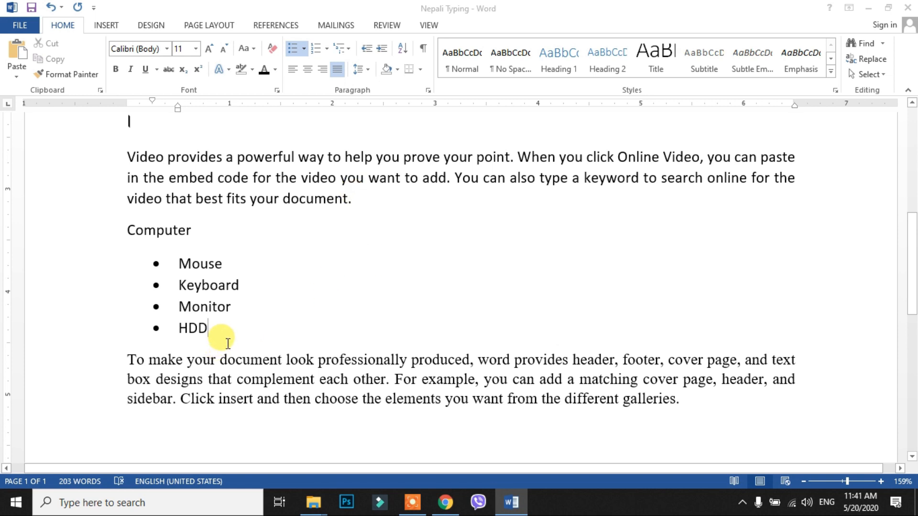
key(Return)
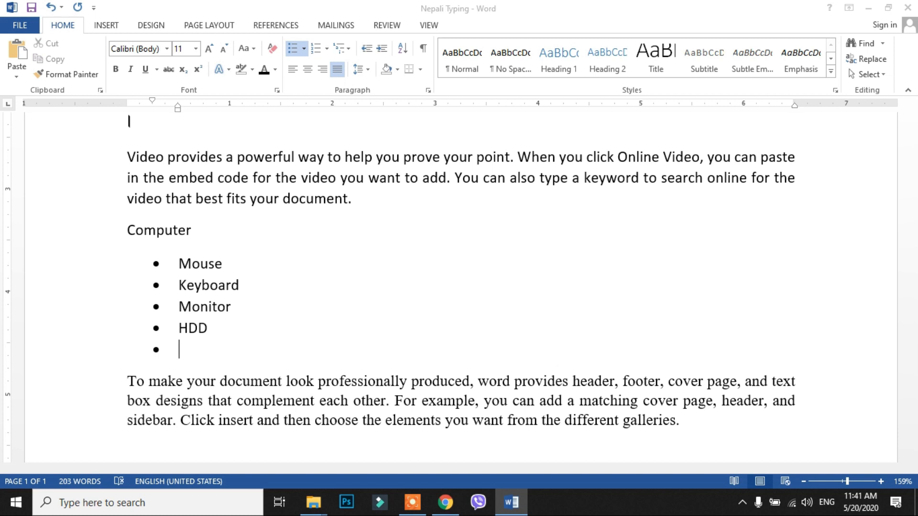
key(Return)
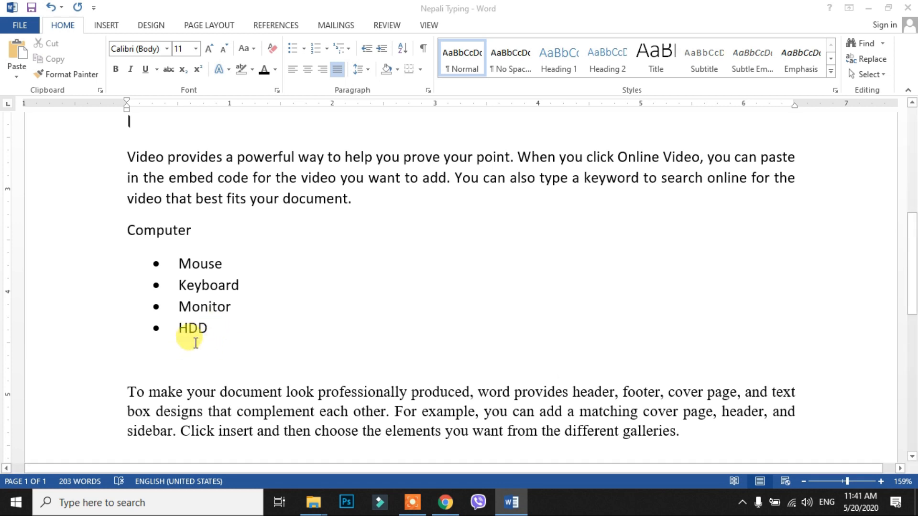
- Add another empty, unbulleted line after the HDD list item
click(212, 323)
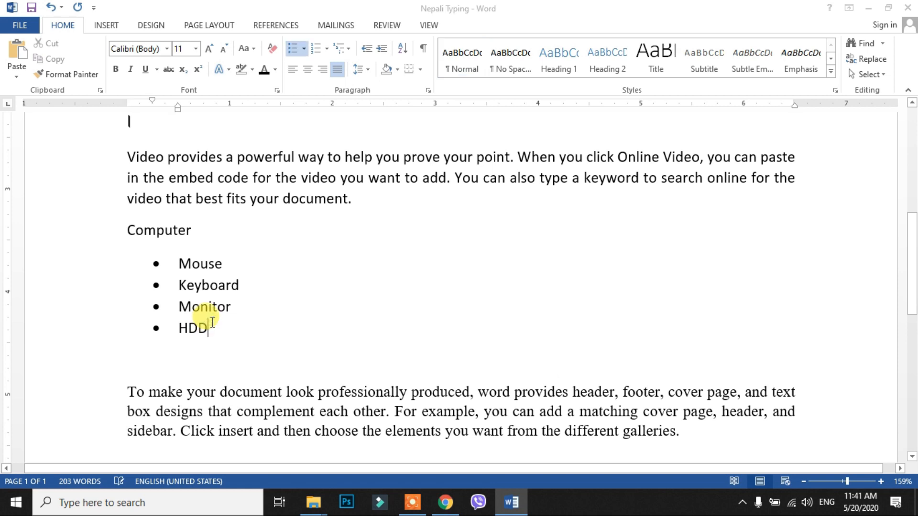
key(Return)
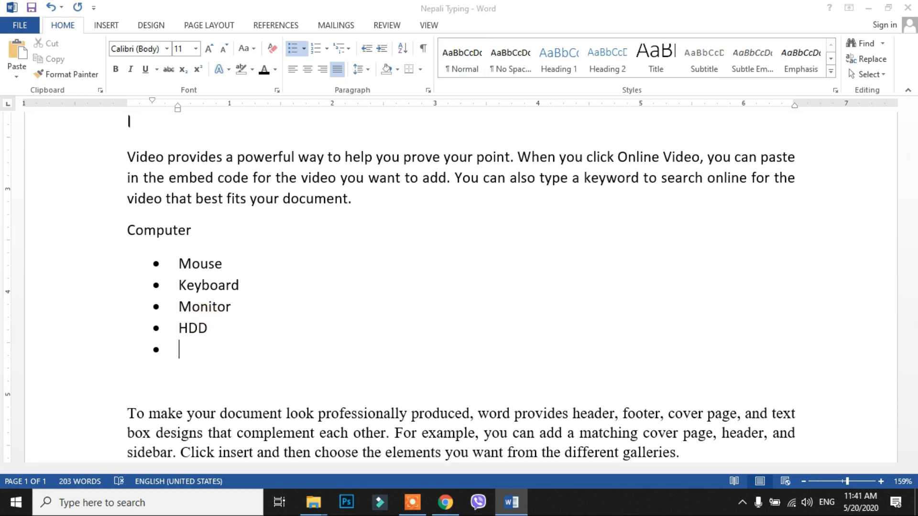
key(Return)
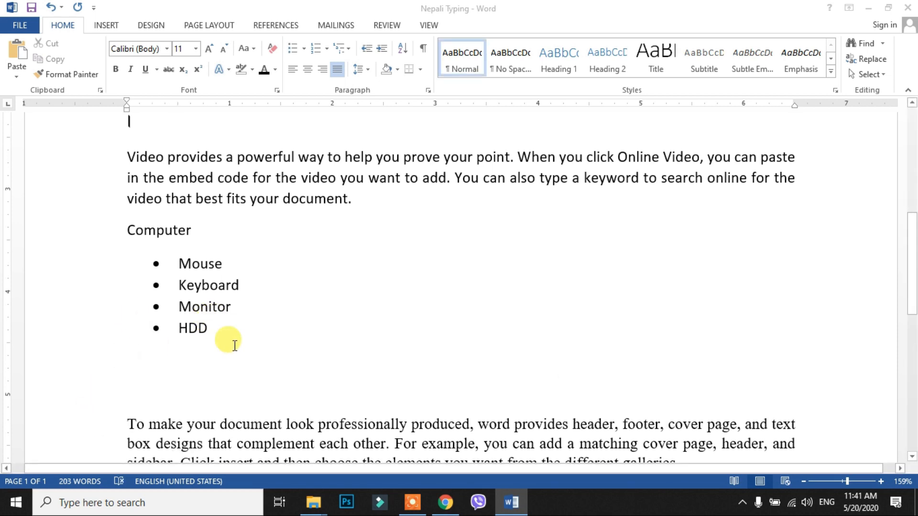
- Change the bullets of the four list items from Mouse to HDD to the arrowhead symbol
drag(227, 335, 148, 262)
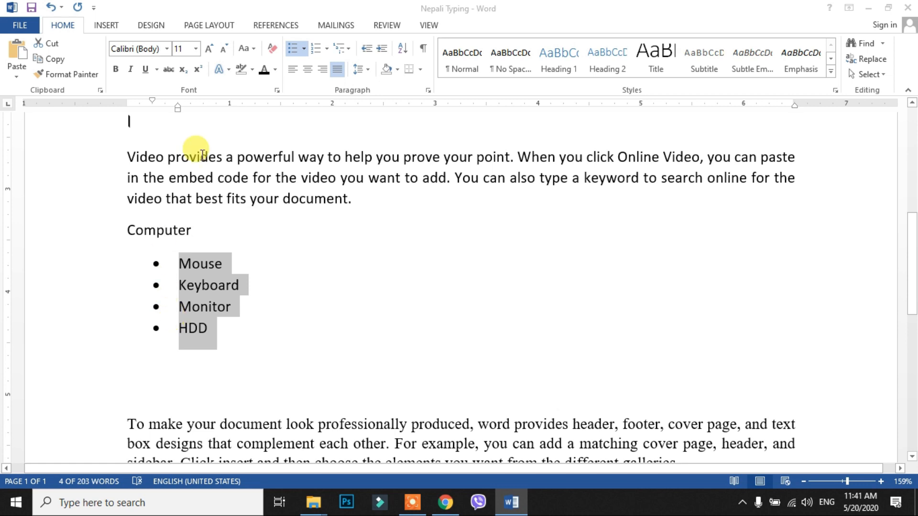
click(306, 50)
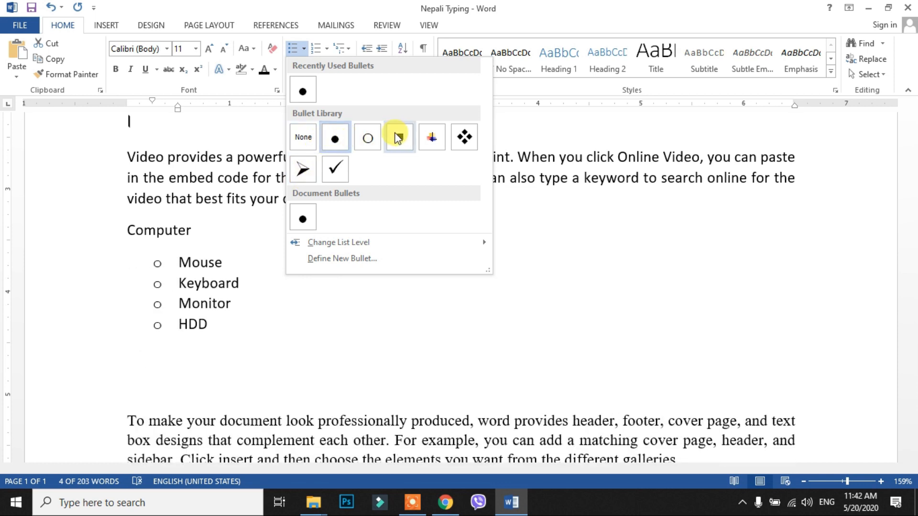
click(302, 169)
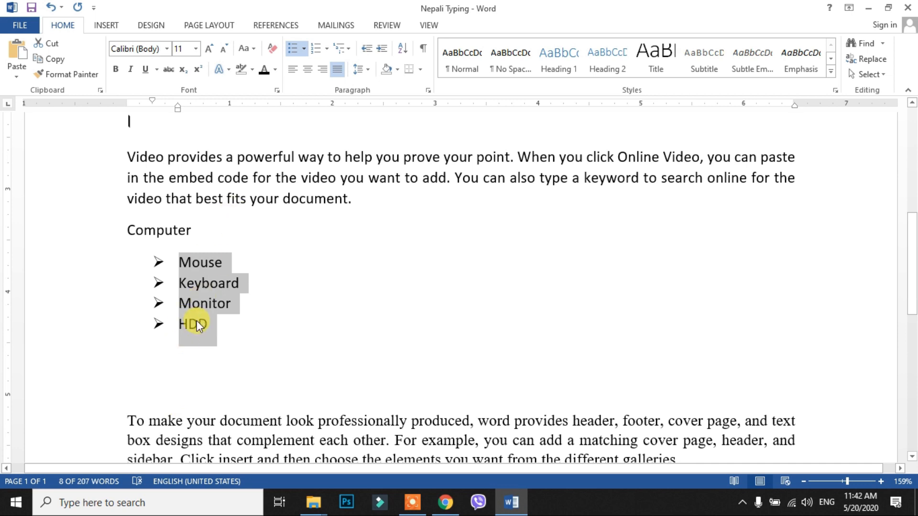
- Convert the four list items to a numbered list in the 1) 2) 3) format
click(314, 50)
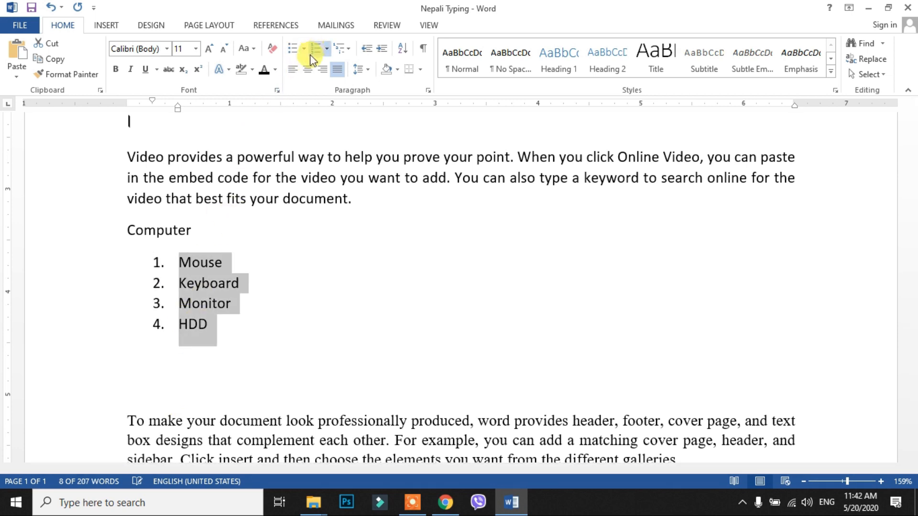
click(327, 49)
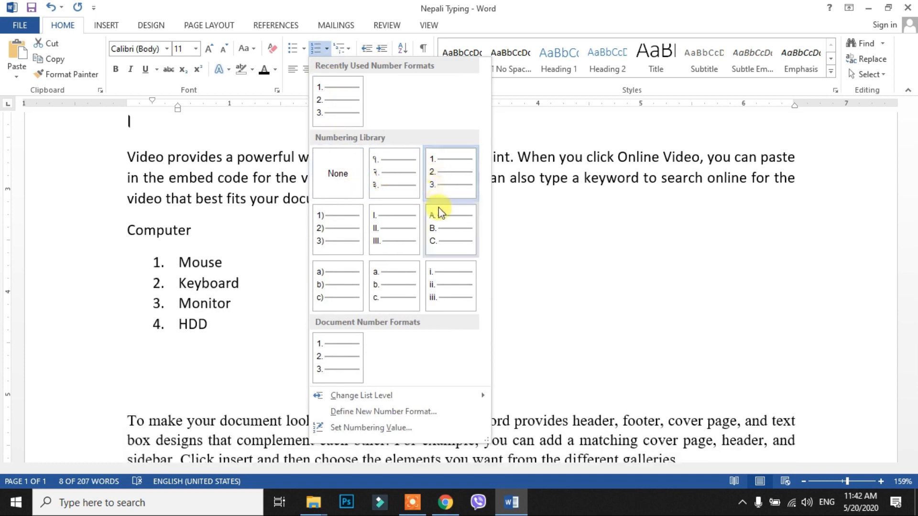
click(335, 236)
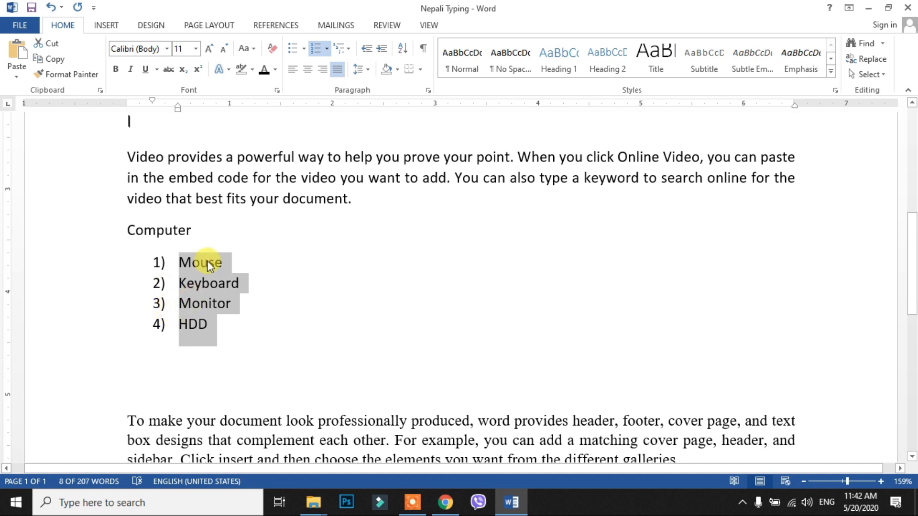
click(277, 327)
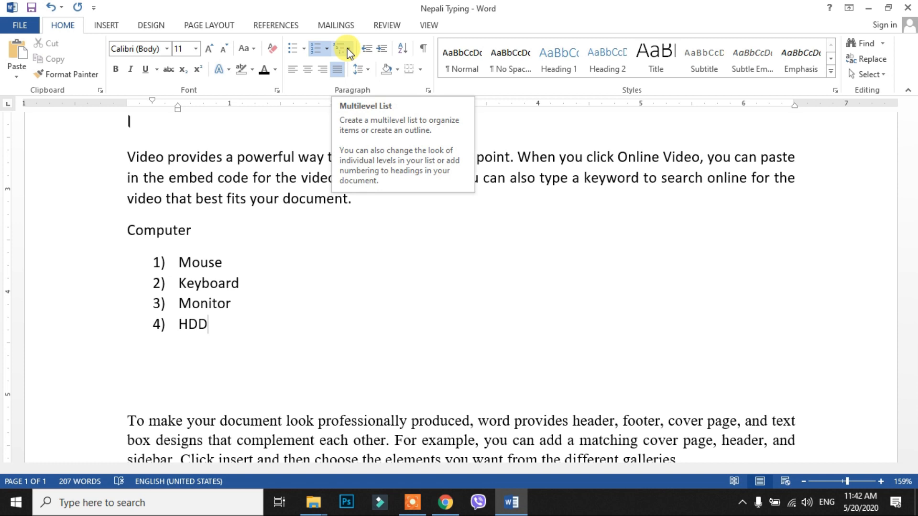
- Apply the multilevel list style 1) a) i) to the four items from Mouse to HDD
click(241, 299)
drag(211, 322, 156, 262)
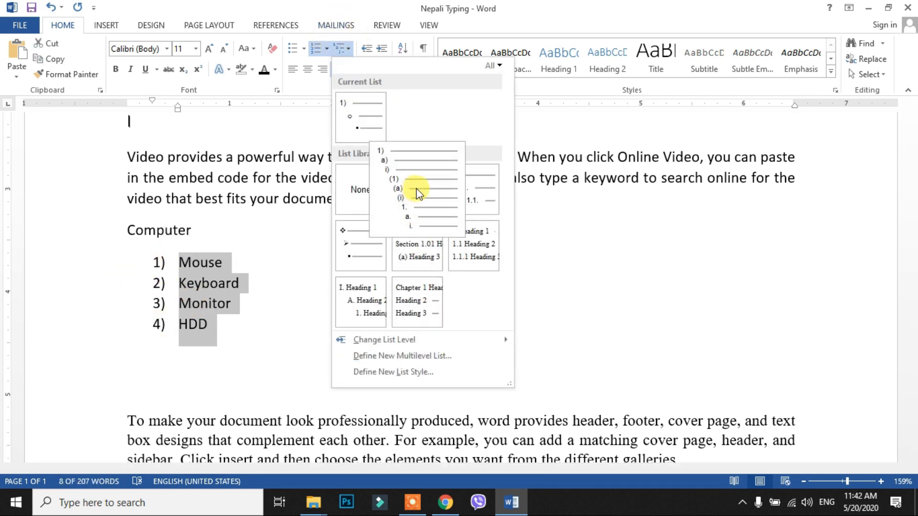
click(423, 195)
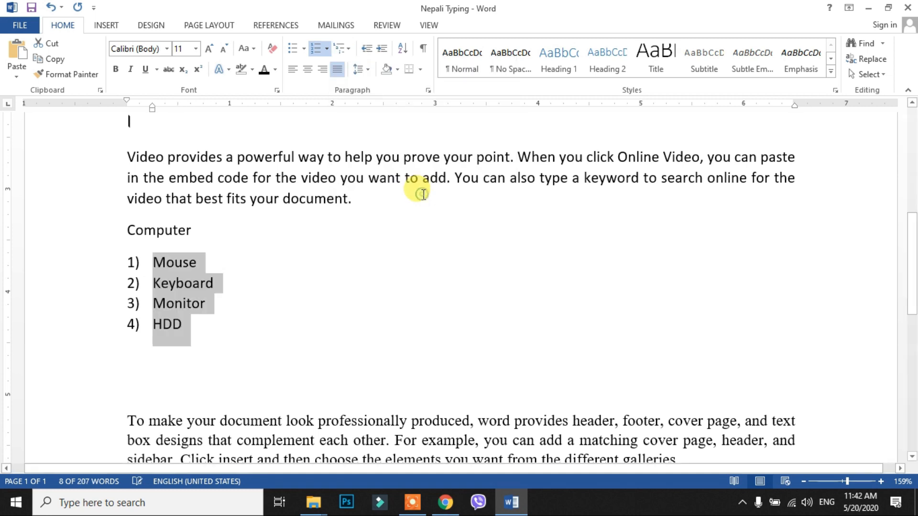
- Add the second-level items "Optical" and "Wireless" under Mouse in the multilevel list
click(215, 265)
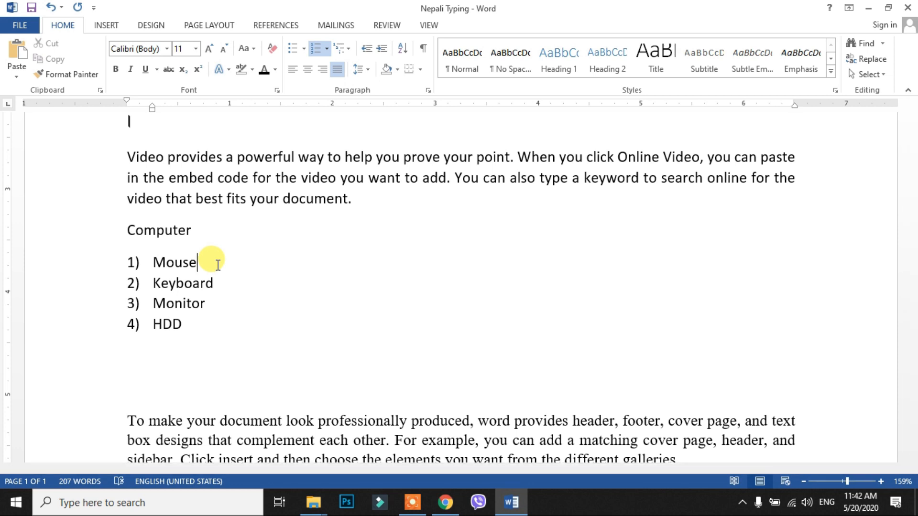
key(Return)
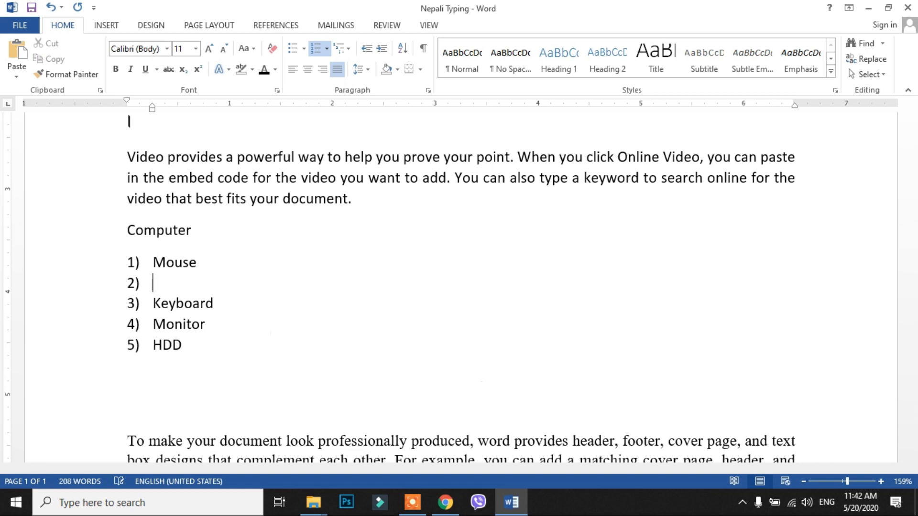
key(Tab)
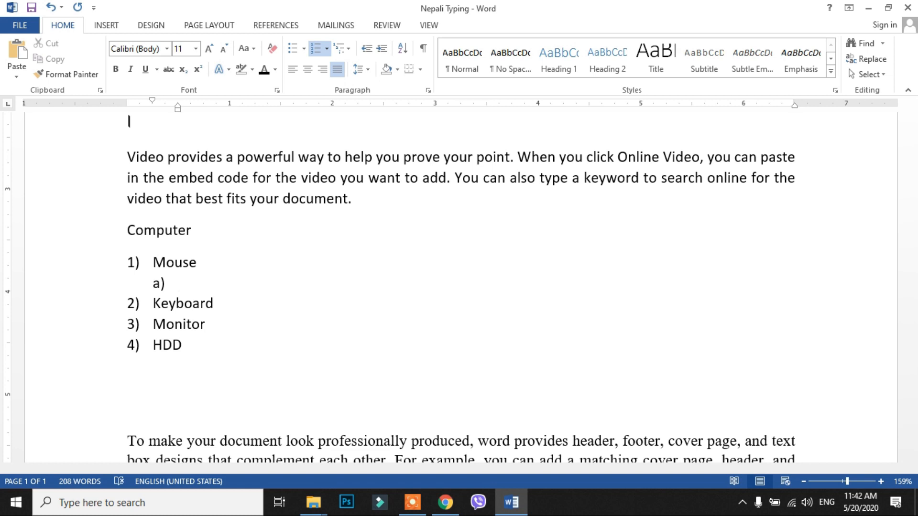
text(Optical)
key(Return)
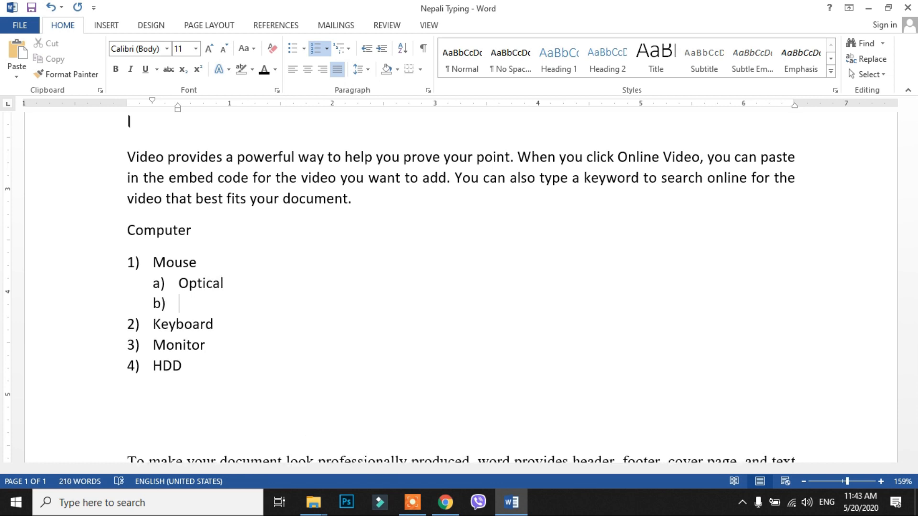
text(Wireless)
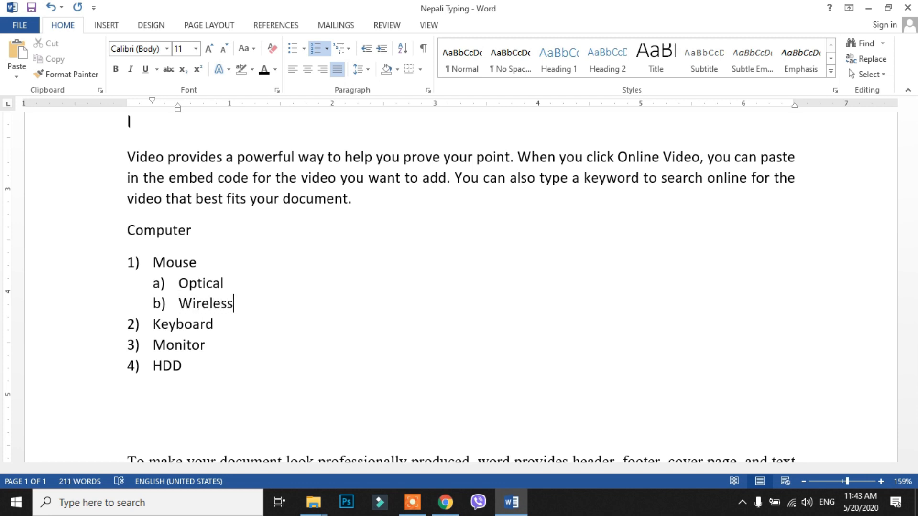
- Add an empty item below Wireless in the multilevel list and promote it to the first level
key(Return)
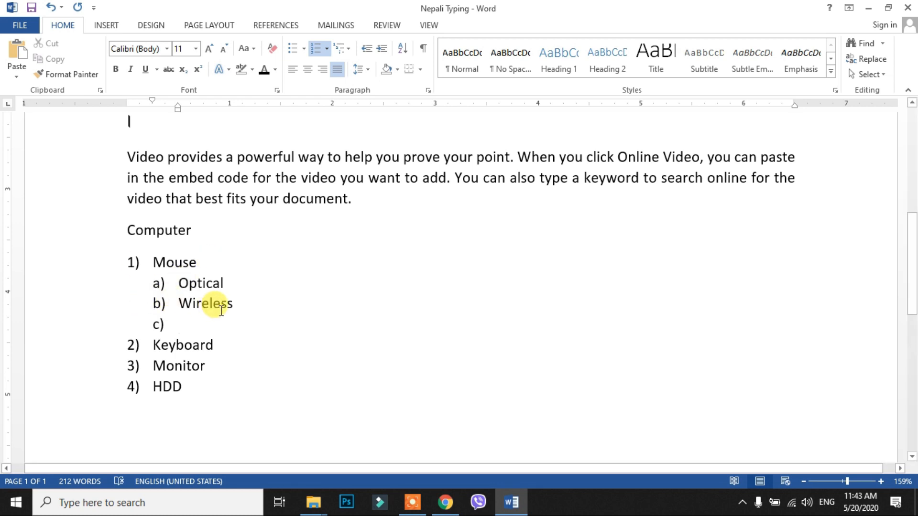
key(Tab)
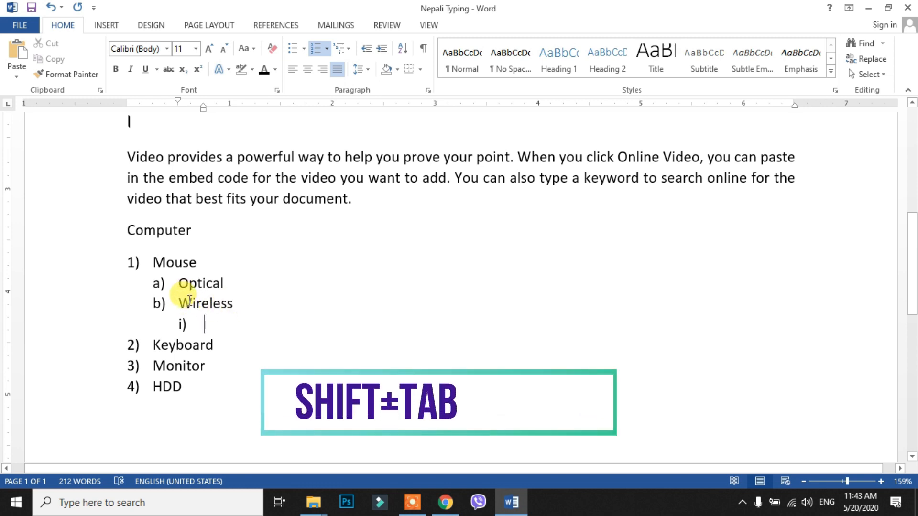
key(shift+Tab)
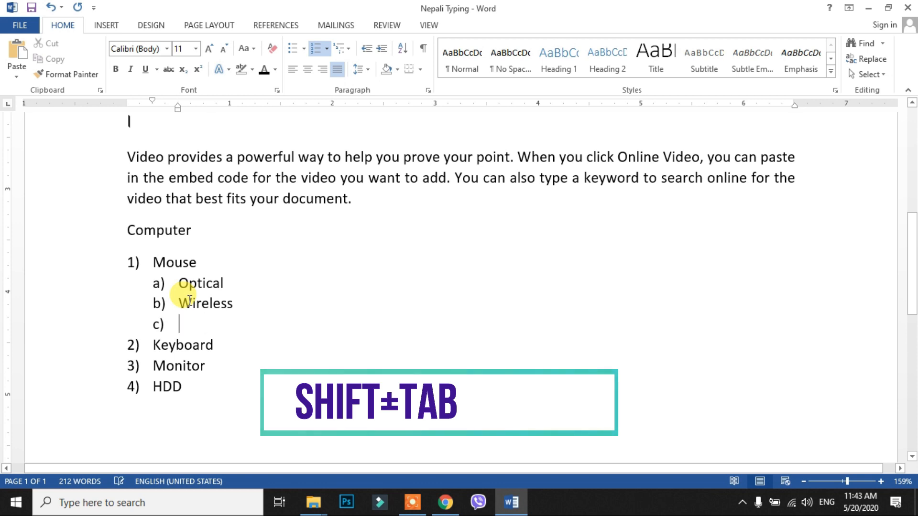
key(shift+Tab)
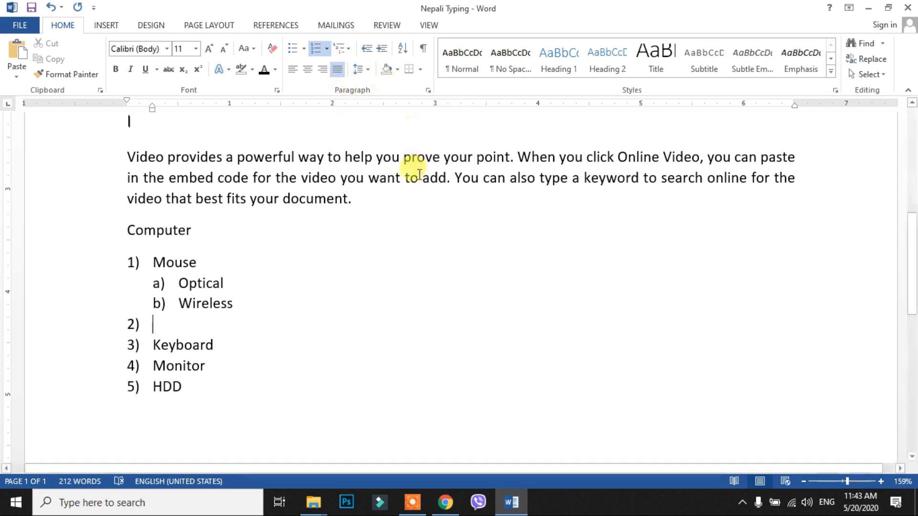
- Increase the indent of the paragraph starting with "Video provides a powerful way" by three levels
scroll(373, 115, up, 3)
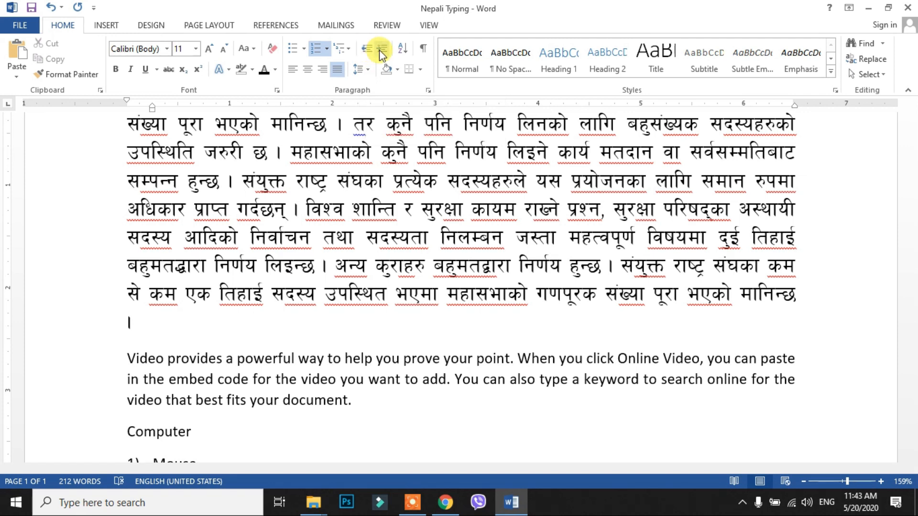
scroll(350, 220, up, 3)
scroll(349, 267, down, 5)
scroll(351, 302, down, 2)
scroll(351, 302, up, 4)
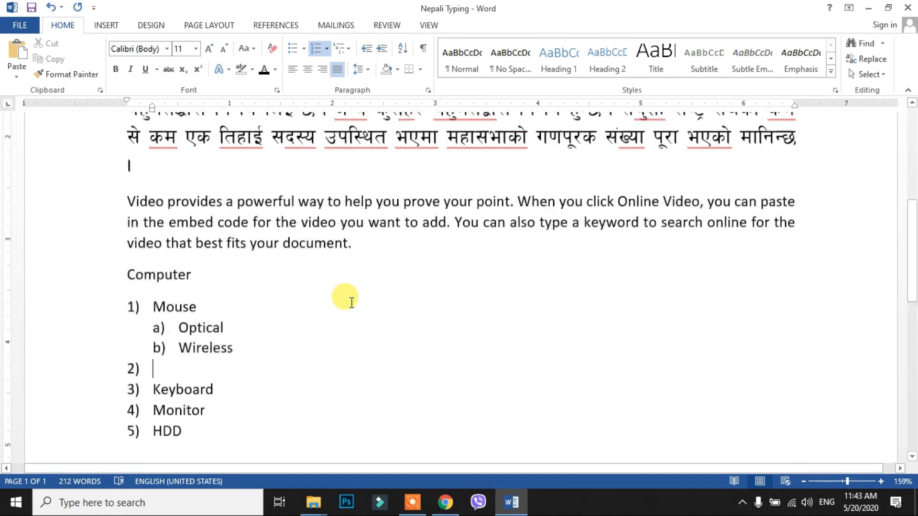
scroll(353, 302, down, 6)
scroll(354, 303, up, 4)
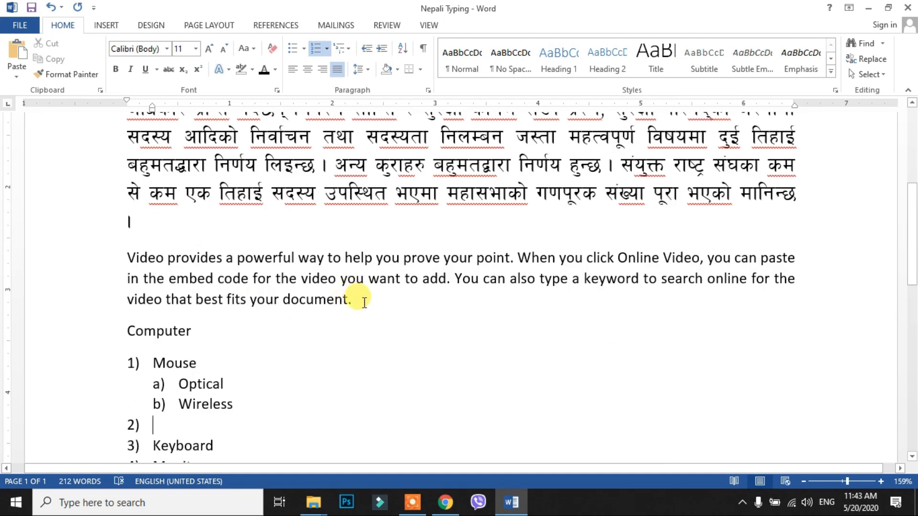
drag(360, 300, 112, 258)
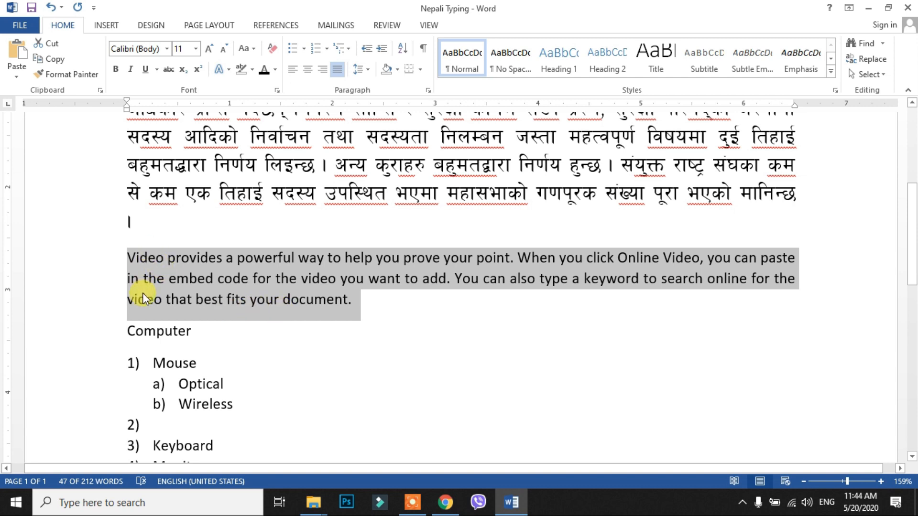
click(383, 52)
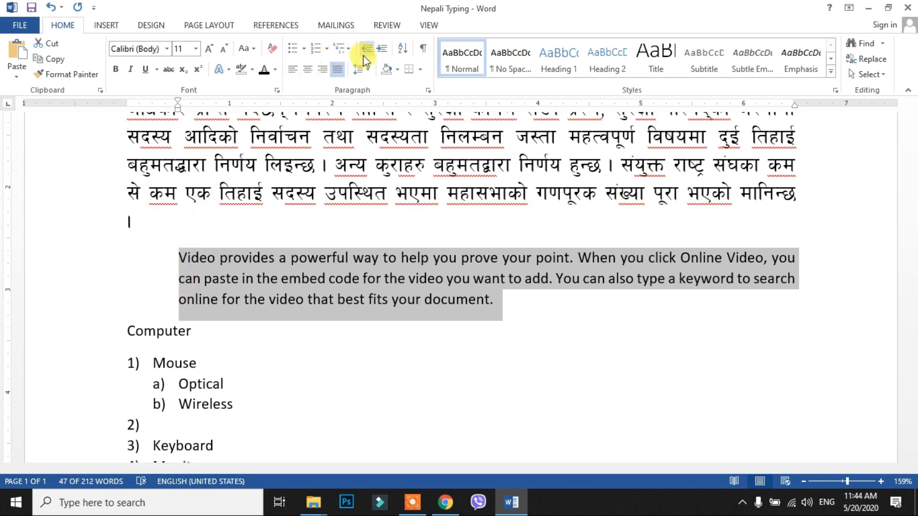
click(384, 48)
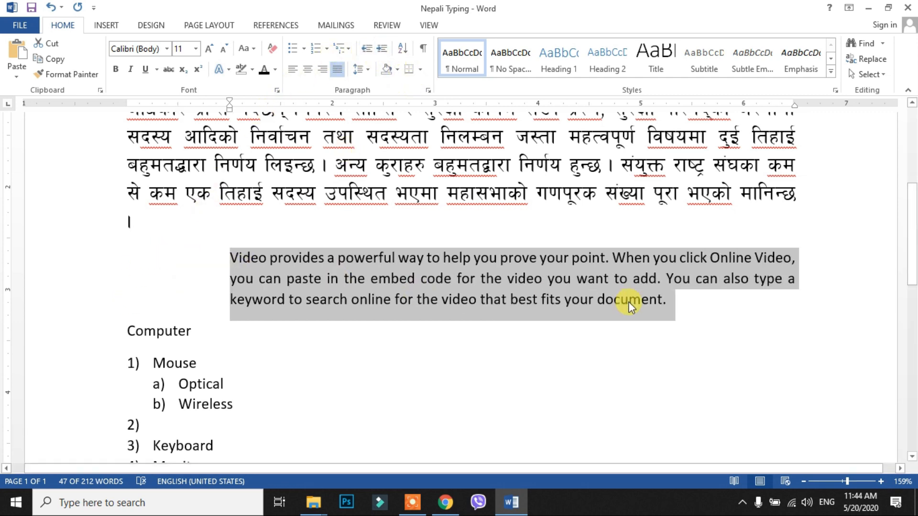
click(384, 48)
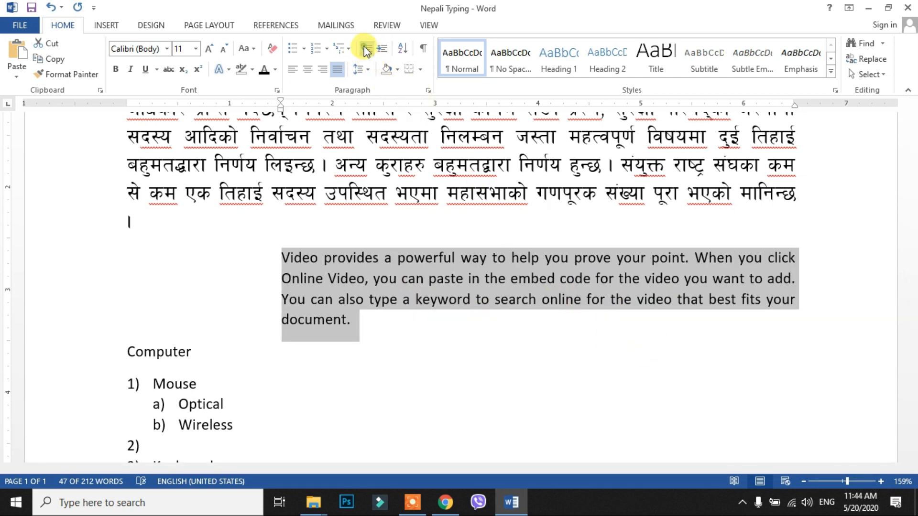
- Decrease the indent of the "Video provides" paragraph by three levels, back to the margin
click(365, 48)
click(365, 48)
click(365, 48)
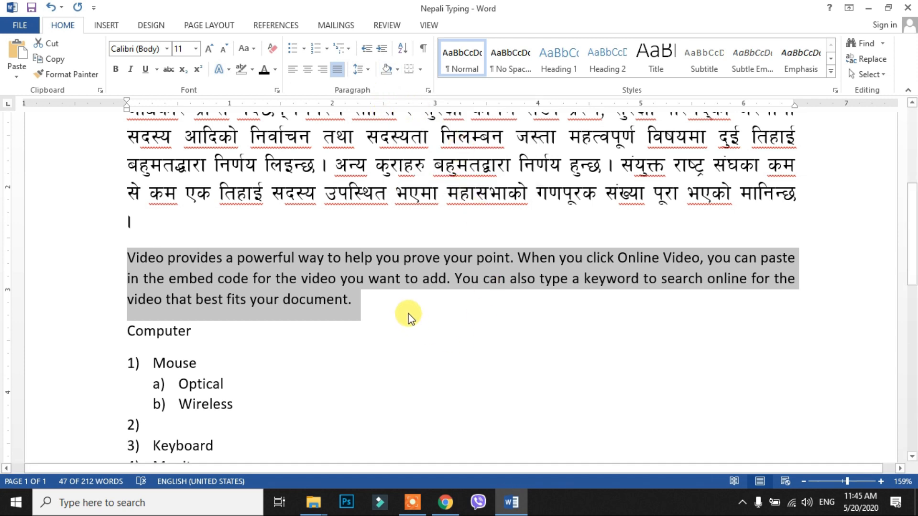
- Add the letters b, d, c and a on separate lines below the "Video provides" paragraph
click(402, 299)
key(Return)
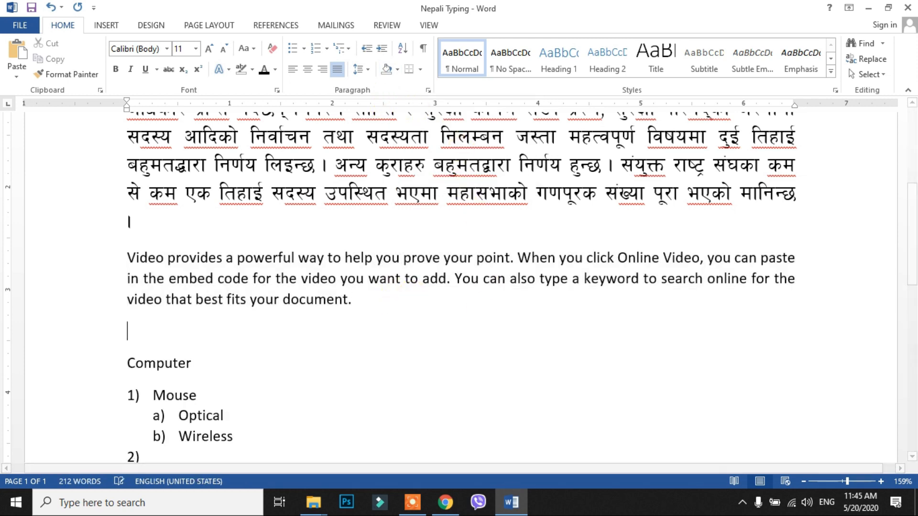
text(b)
key(Return)
text(d)
key(Return)
text(c)
key(Return)
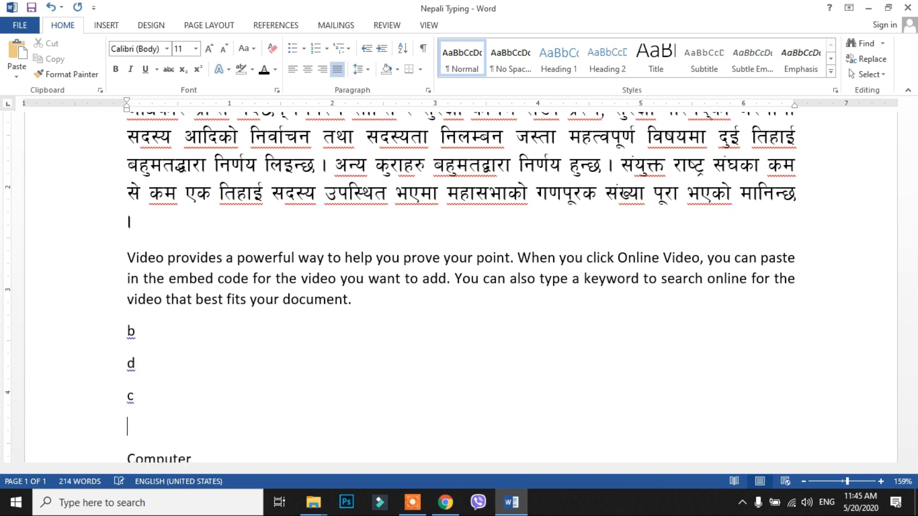
text(a)
key(Return)
- Sort the four letter lines by paragraph text in ascending order, with no header row
drag(143, 397, 127, 298)
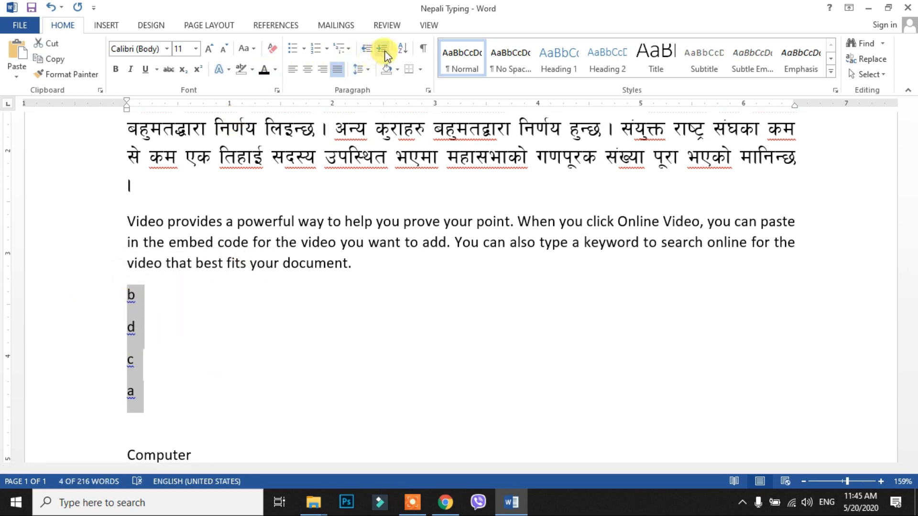
click(403, 50)
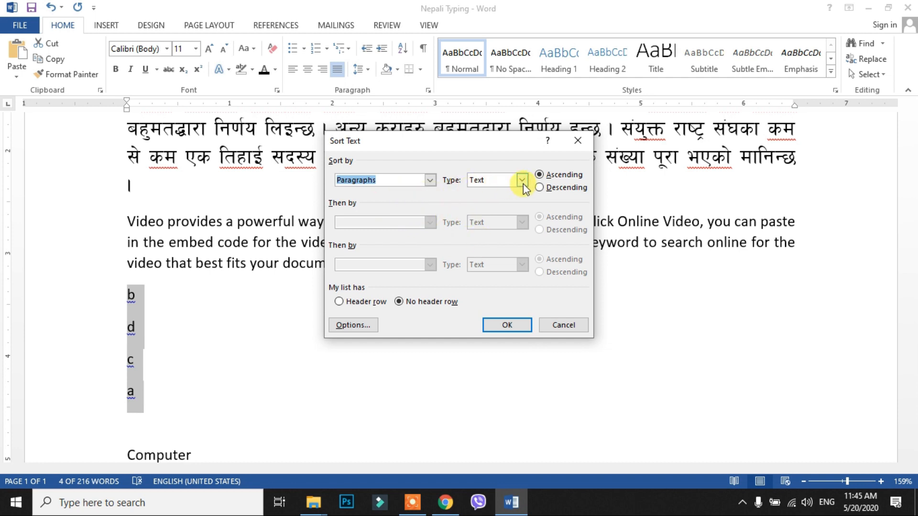
click(507, 325)
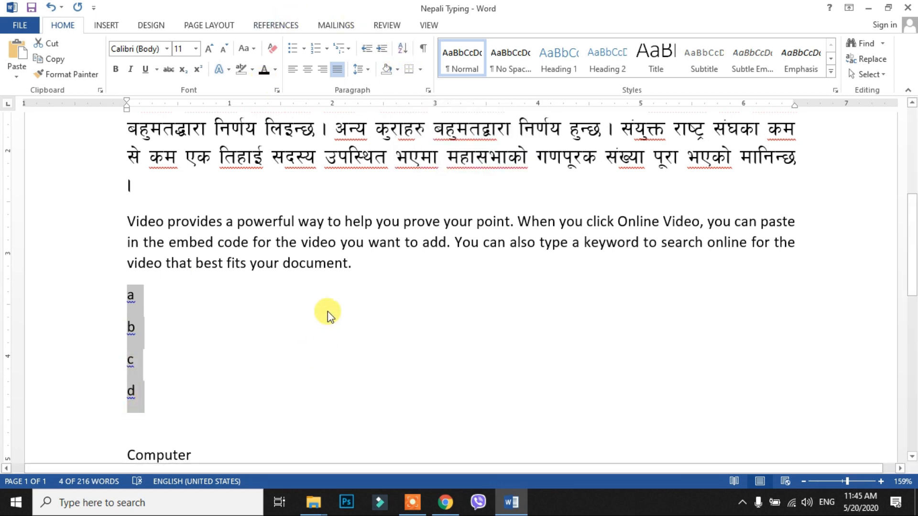
- Show the paragraph marks and other hidden formatting symbols, and examine them throughout the document
scroll(348, 270, up, 3)
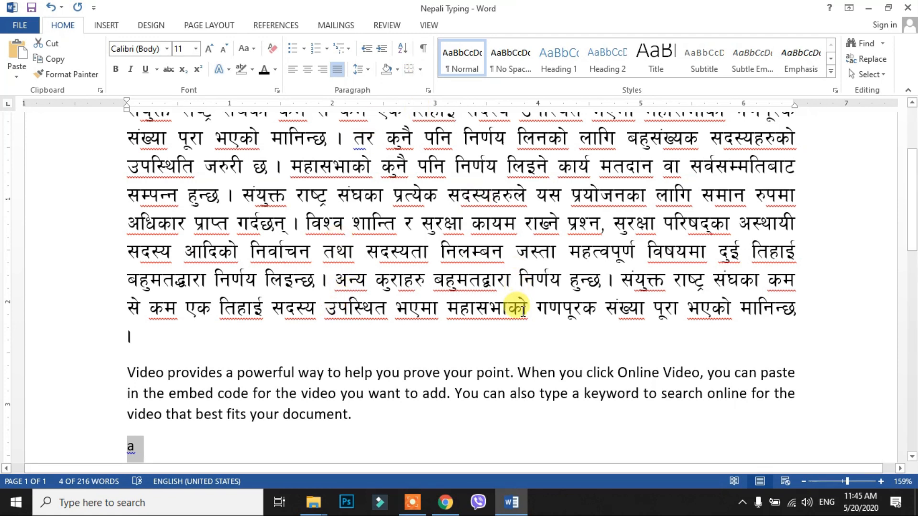
scroll(523, 309, up, 4)
scroll(523, 307, down, 3)
scroll(523, 307, down, 1)
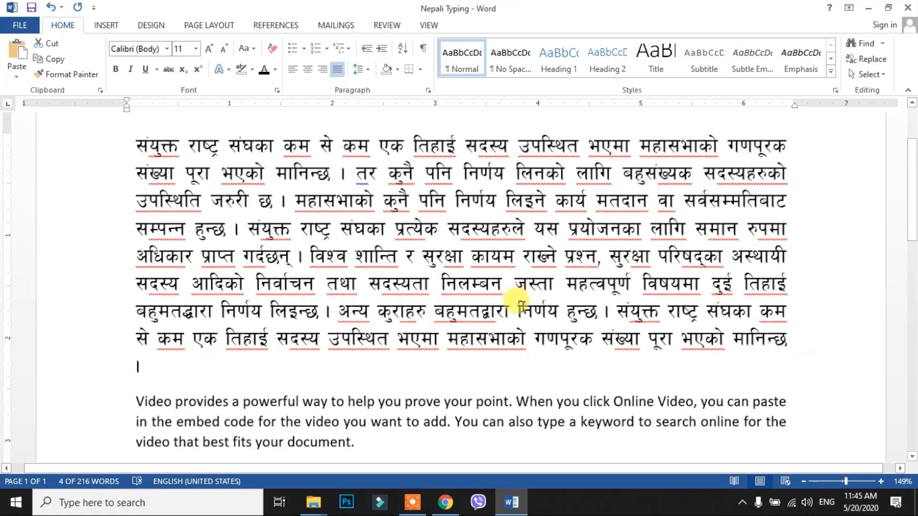
scroll(522, 307, down, 1)
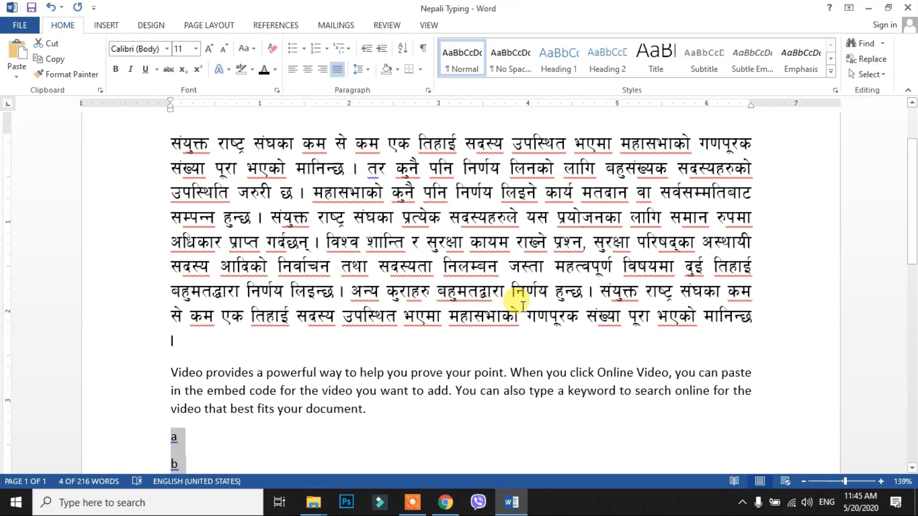
click(423, 48)
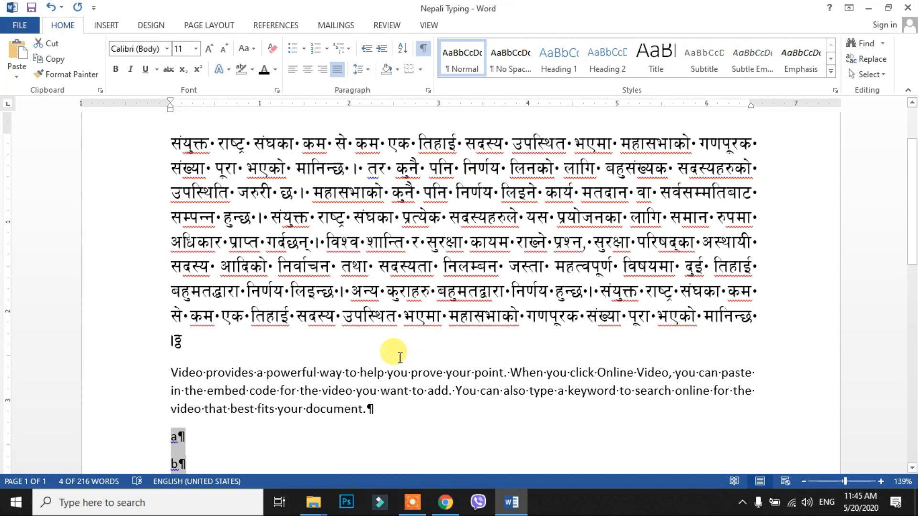
scroll(363, 372, down, 3)
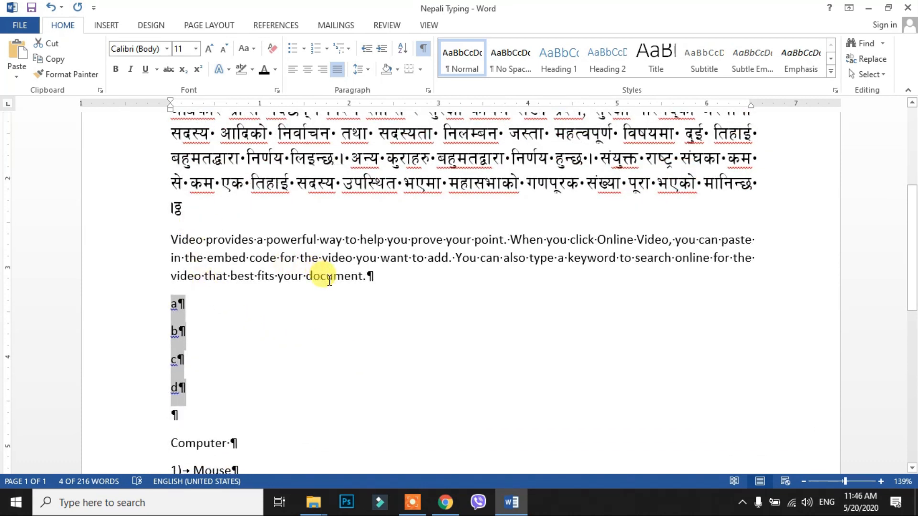
scroll(336, 294, down, 2)
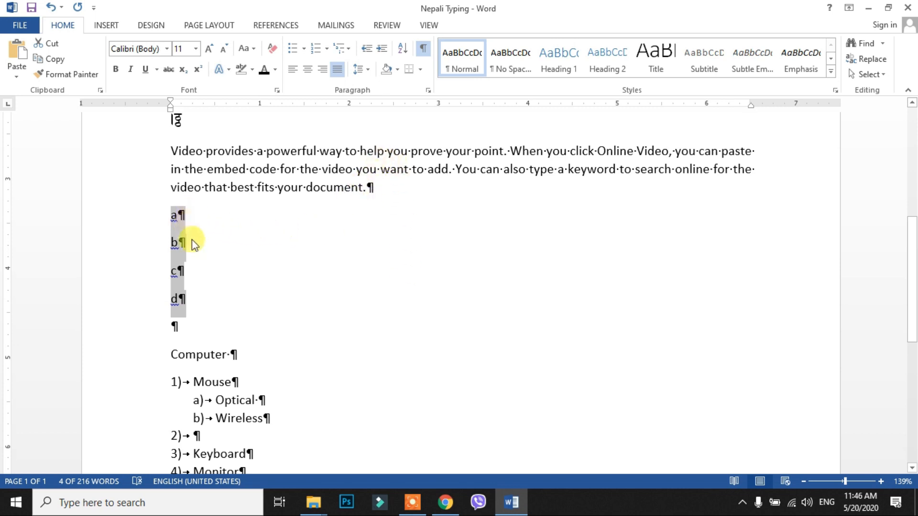
scroll(259, 322, down, 7)
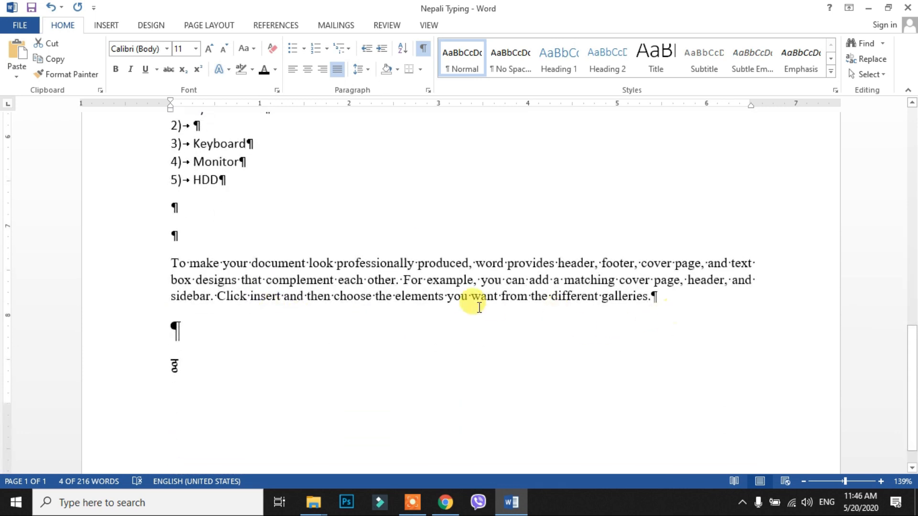
scroll(410, 283, up, 11)
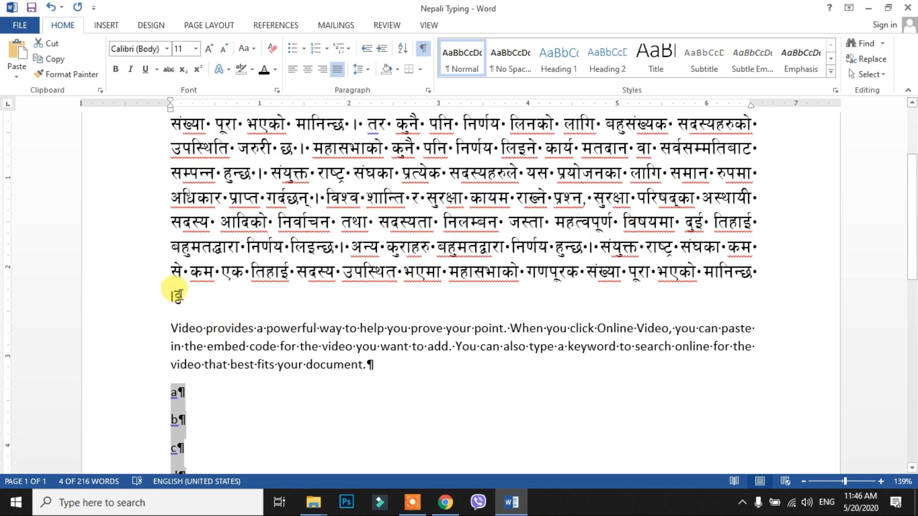
- Place the cursor at the end of the "Video provides" paragraph and hide the formatting marks
click(174, 296)
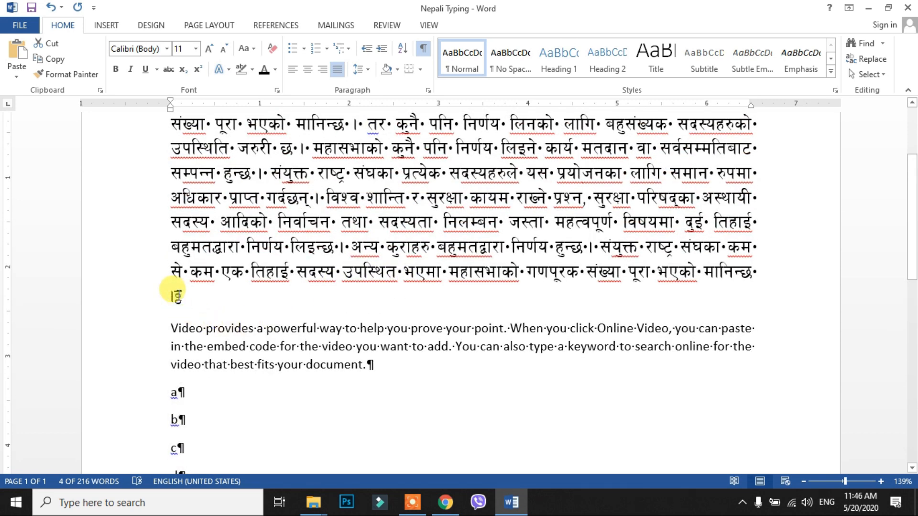
click(385, 365)
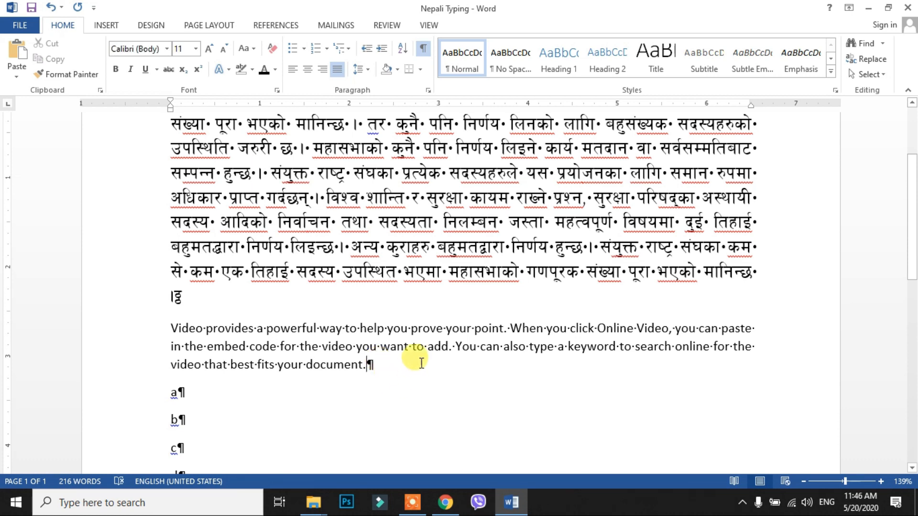
click(424, 48)
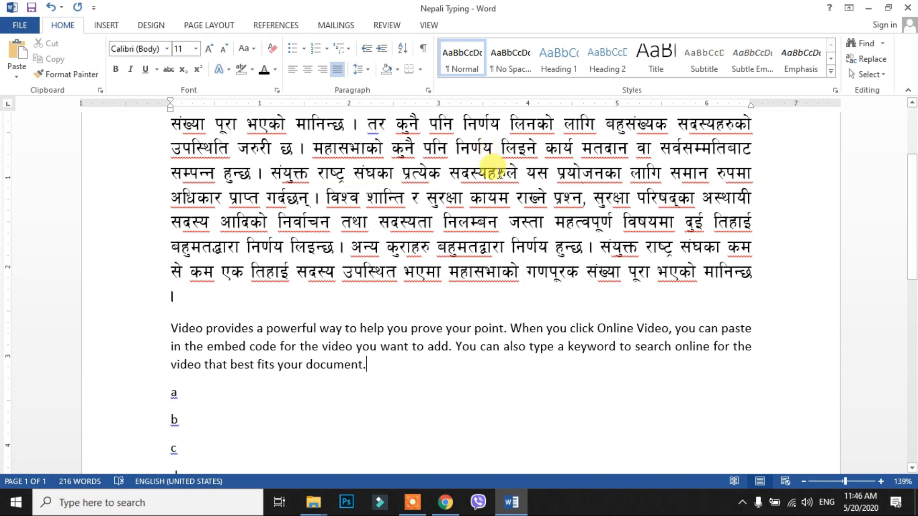
- Apply light gold shading to the whole "Video provides" paragraph
click(399, 70)
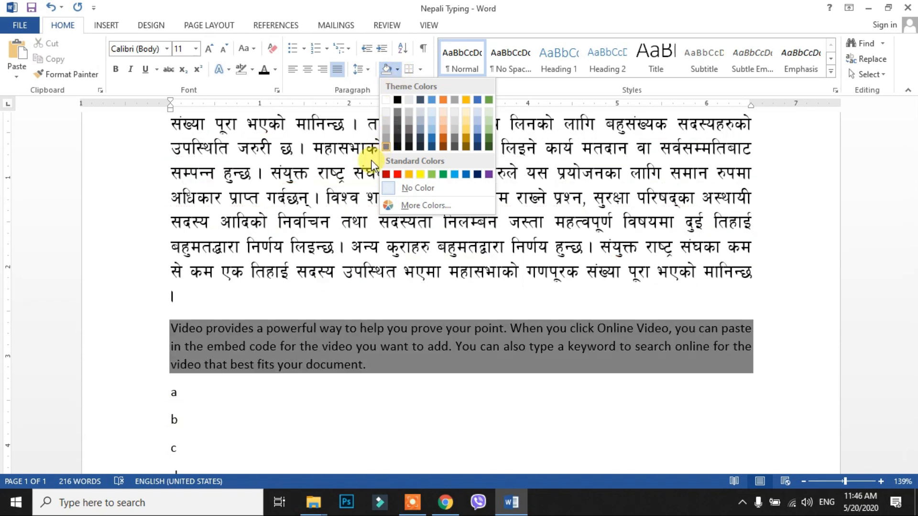
click(306, 179)
drag(172, 329, 416, 360)
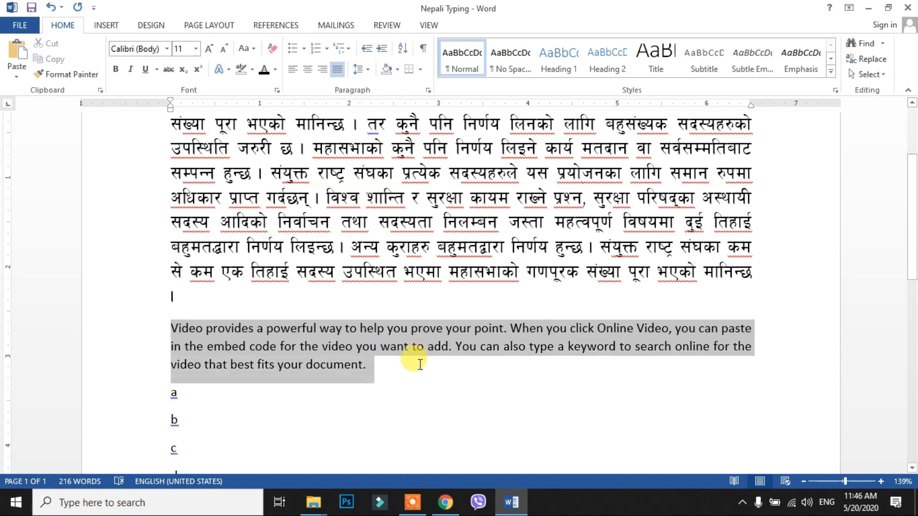
click(396, 72)
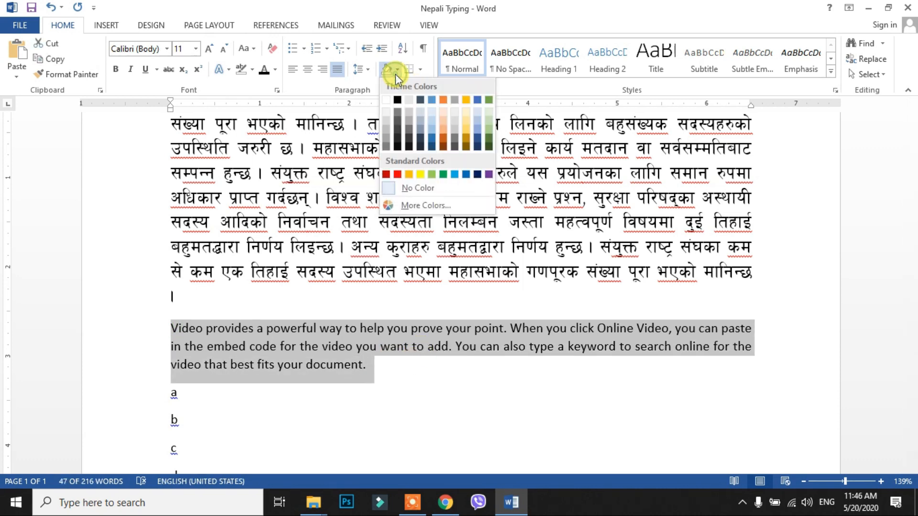
click(469, 130)
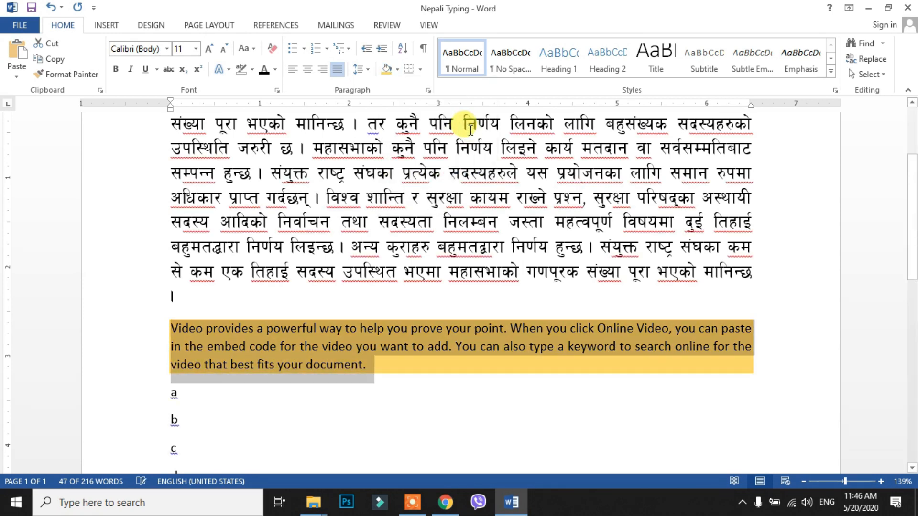
- Remove the shading from the "Video provides" paragraph by setting it to No Color
click(397, 70)
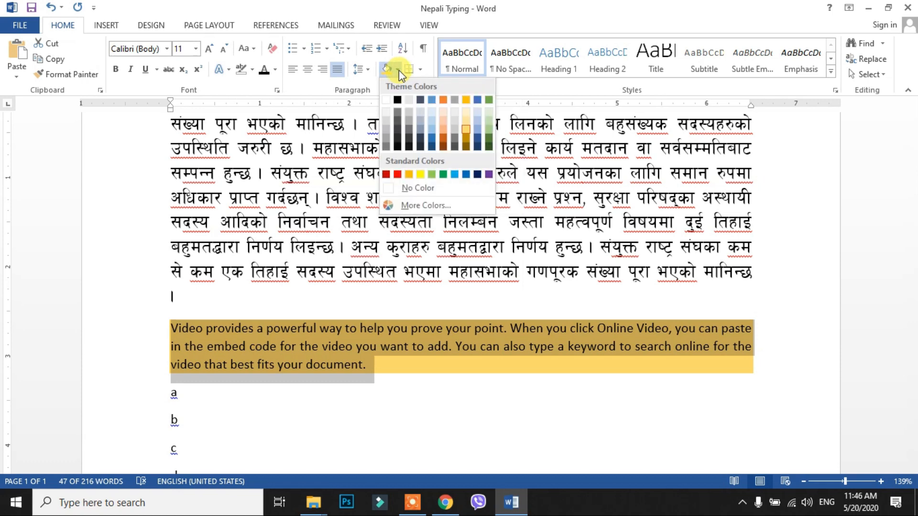
click(422, 187)
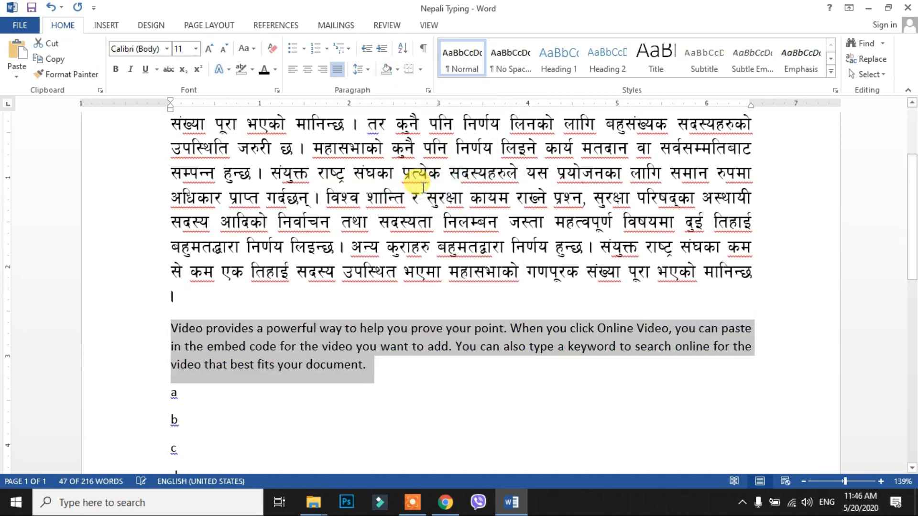
- Put an outside border around the "Video provides" paragraph and remove it again
click(421, 71)
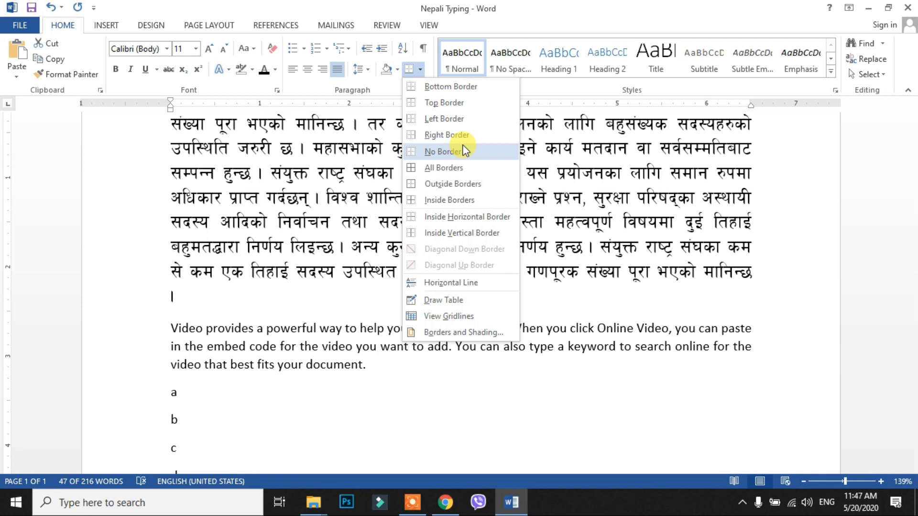
click(469, 183)
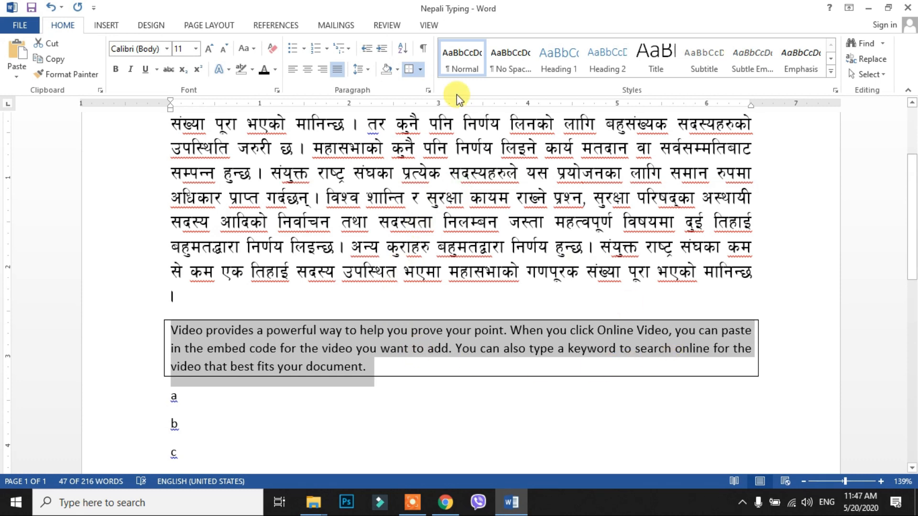
click(414, 72)
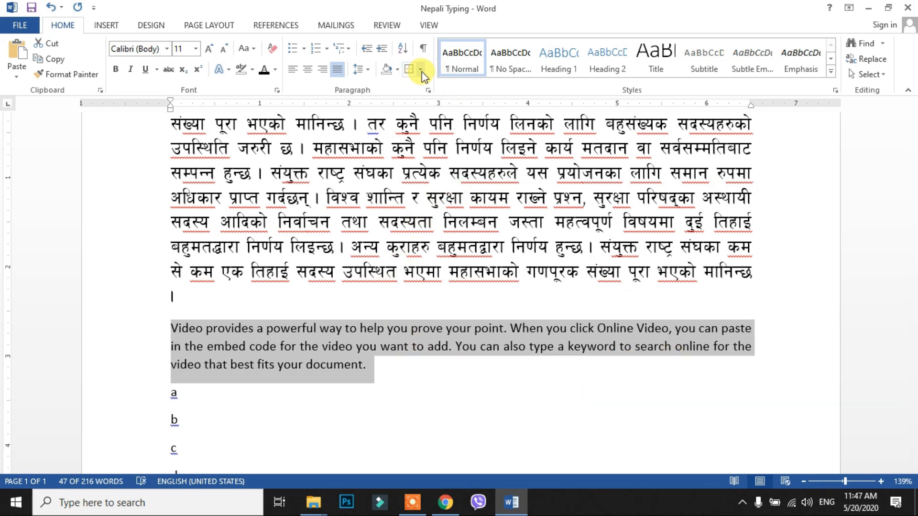
click(390, 371)
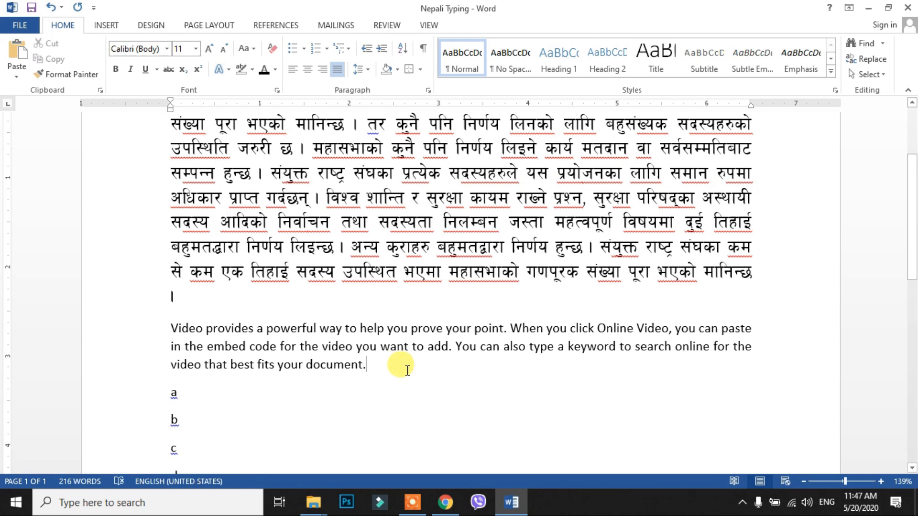
- Review the paragraph settings for indents and spacing of the "Video provides" paragraph, leaving them unchanged
click(429, 91)
drag(435, 59, 651, 22)
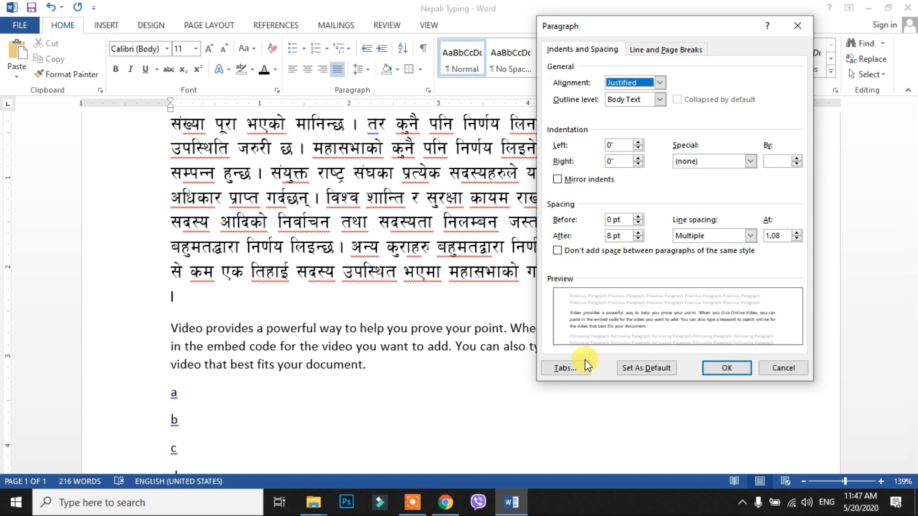
click(783, 368)
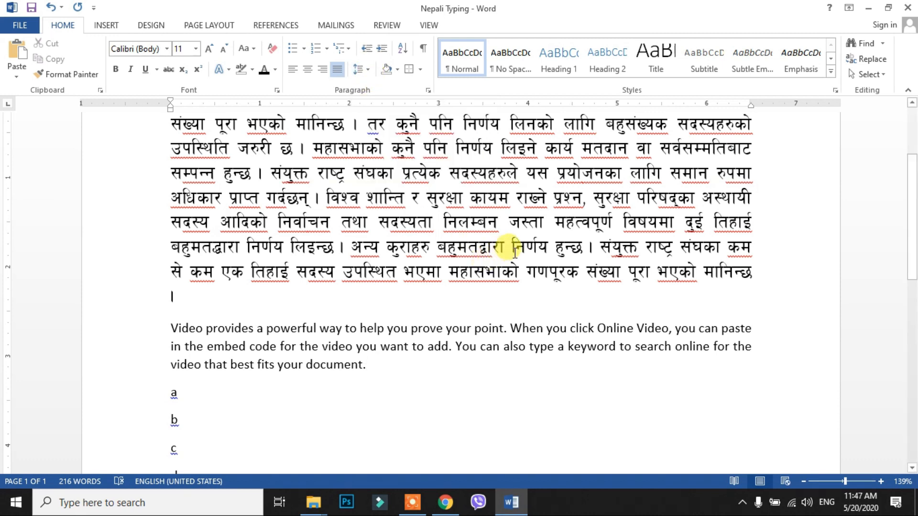
- Examine the spacing between the lines of the Nepali paragraph and in the text below it
scroll(650, 299, up, 2)
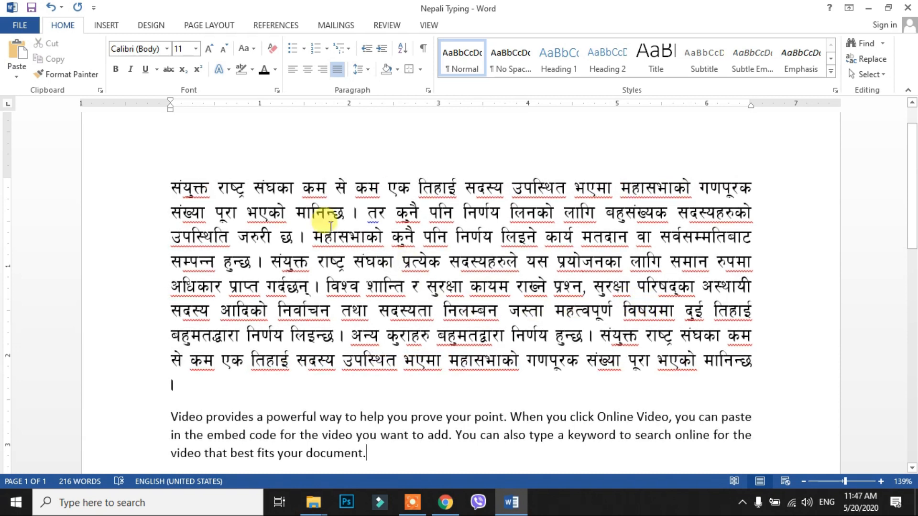
click(156, 196)
click(156, 218)
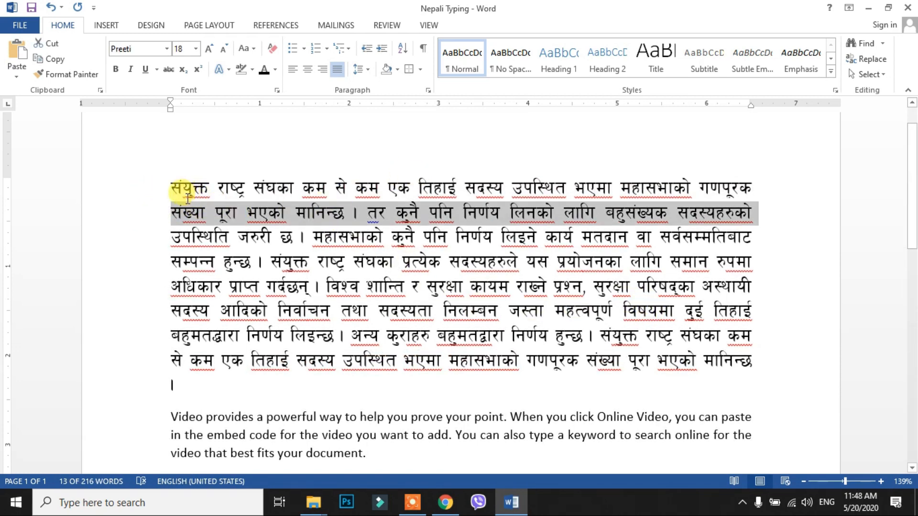
click(286, 237)
scroll(334, 262, down, 4)
scroll(357, 277, down, 4)
scroll(358, 276, up, 5)
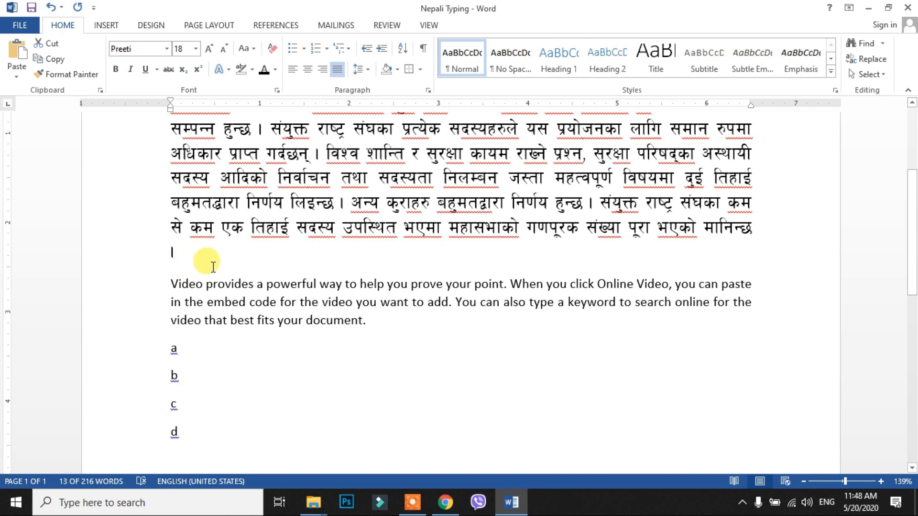
scroll(216, 287, up, 3)
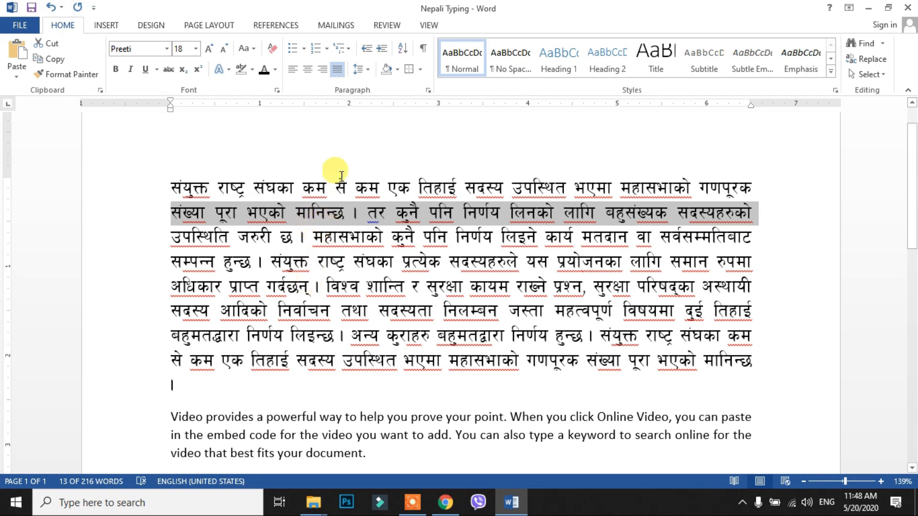
click(194, 188)
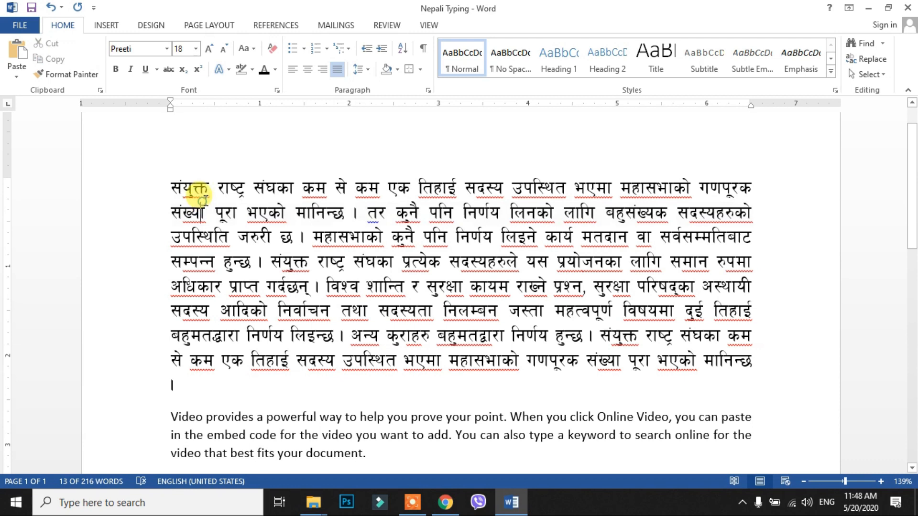
- Set the line spacing of the whole Nepali paragraph to 2.0
drag(173, 186, 600, 389)
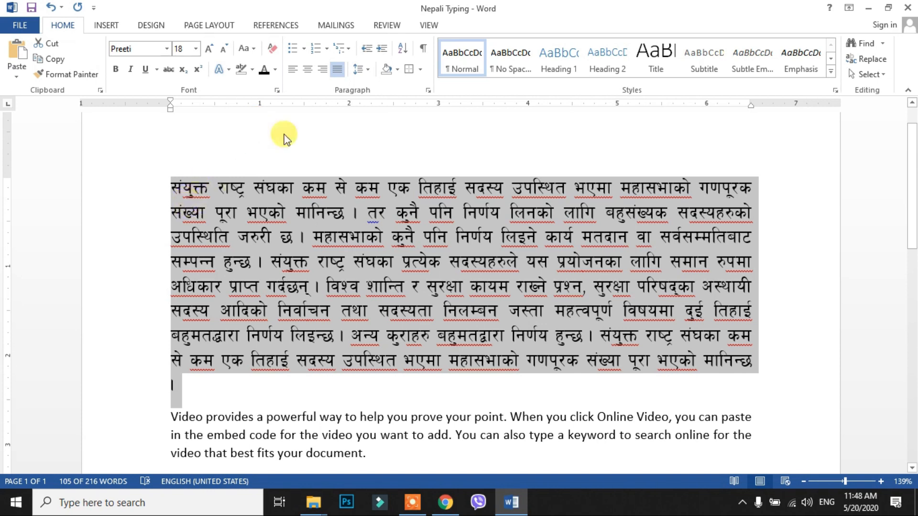
click(367, 70)
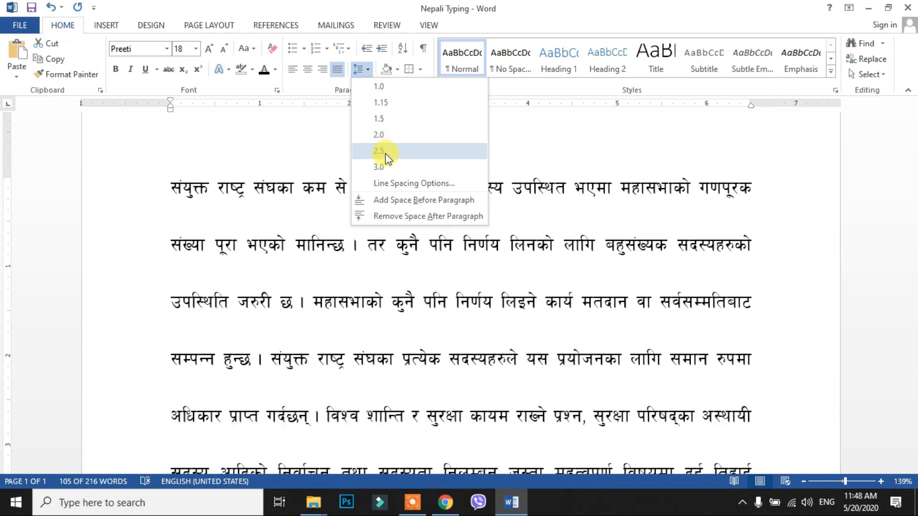
click(383, 135)
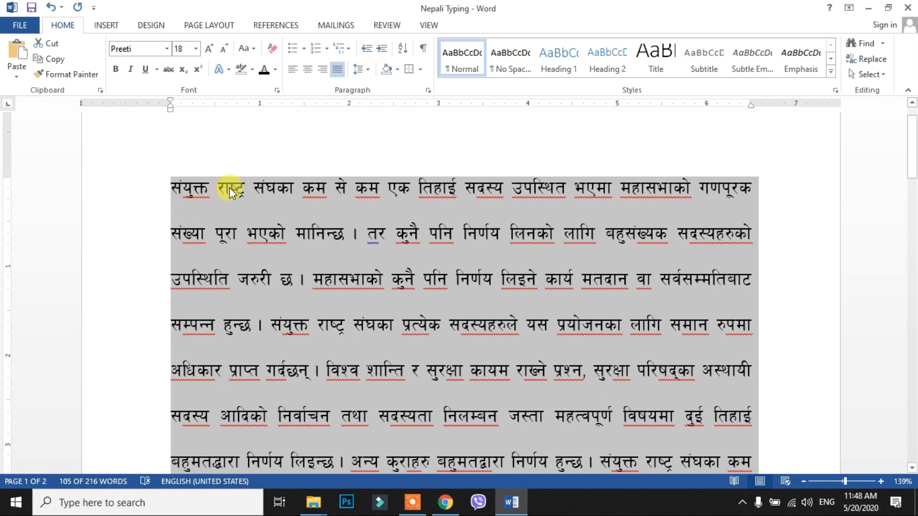
- Set the line spacing of the Nepali paragraph to 1.0 and deselect it
click(363, 74)
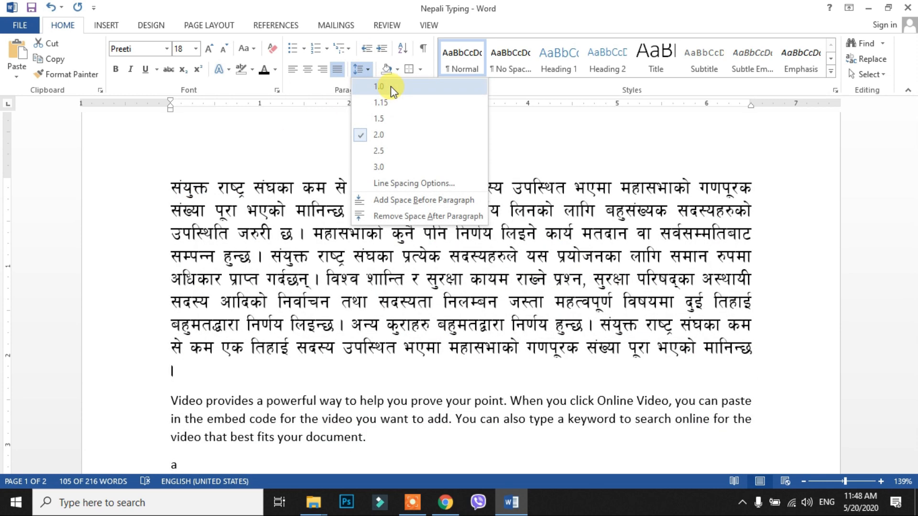
click(391, 86)
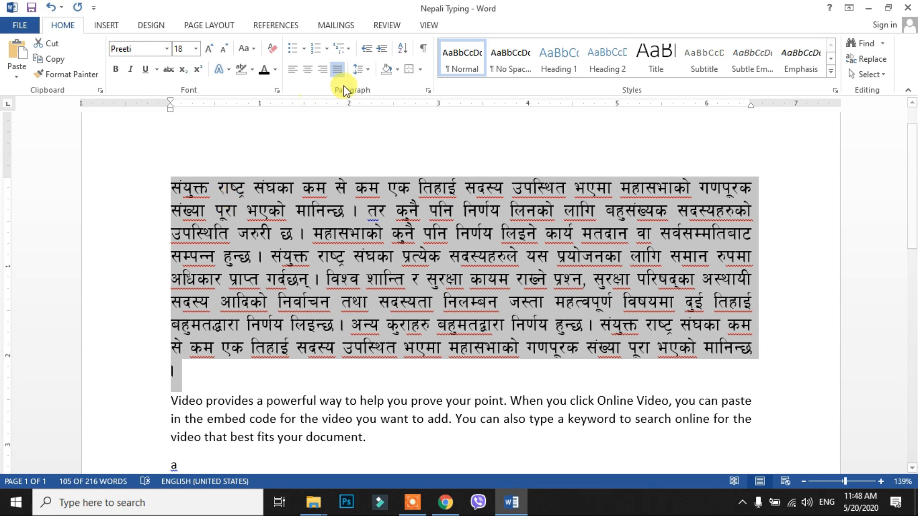
click(367, 72)
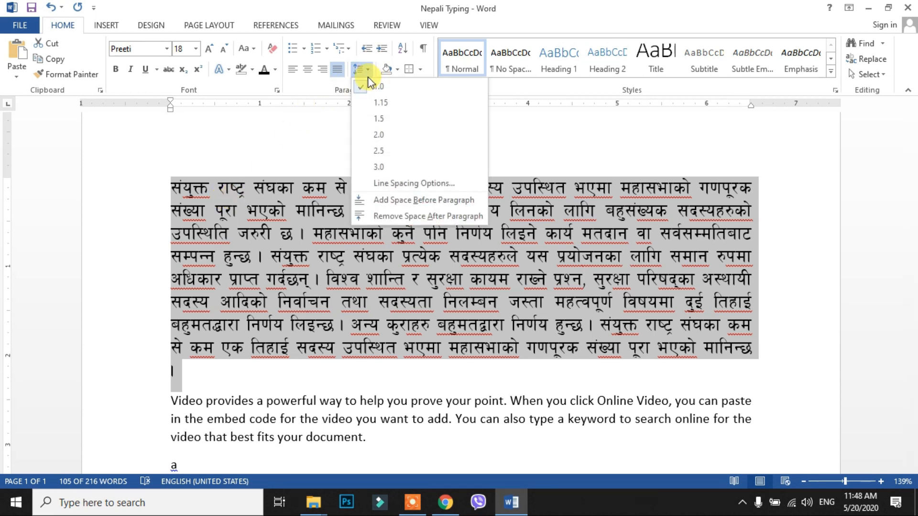
click(349, 386)
- Preview removing the space after the "Video provides" paragraph without applying it
scroll(375, 217, down, 4)
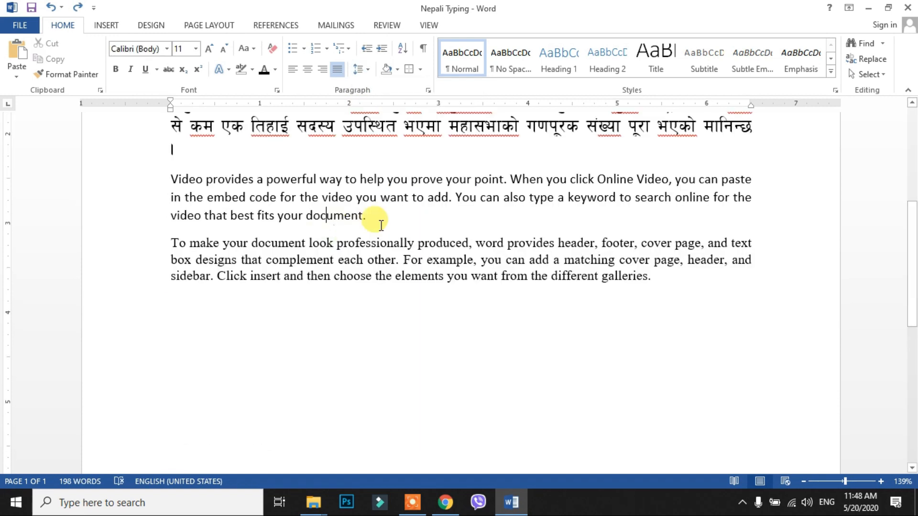
click(347, 276)
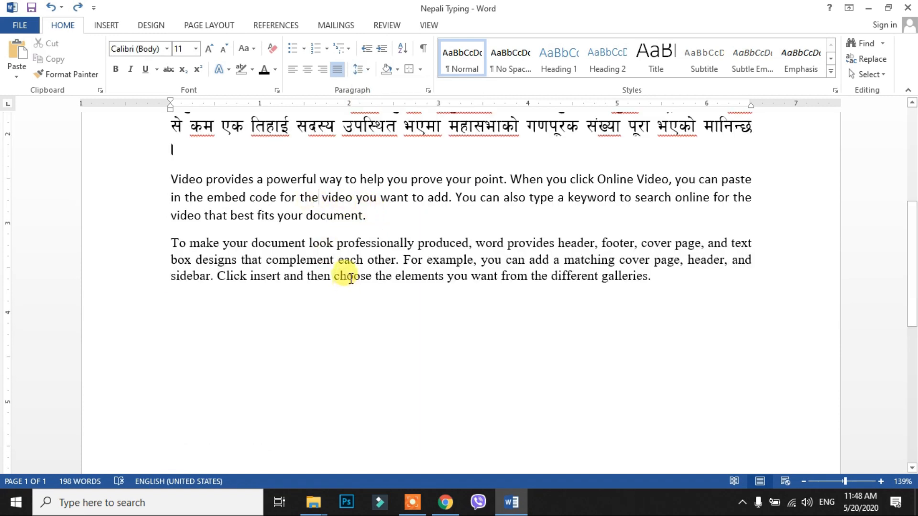
drag(667, 287, 153, 180)
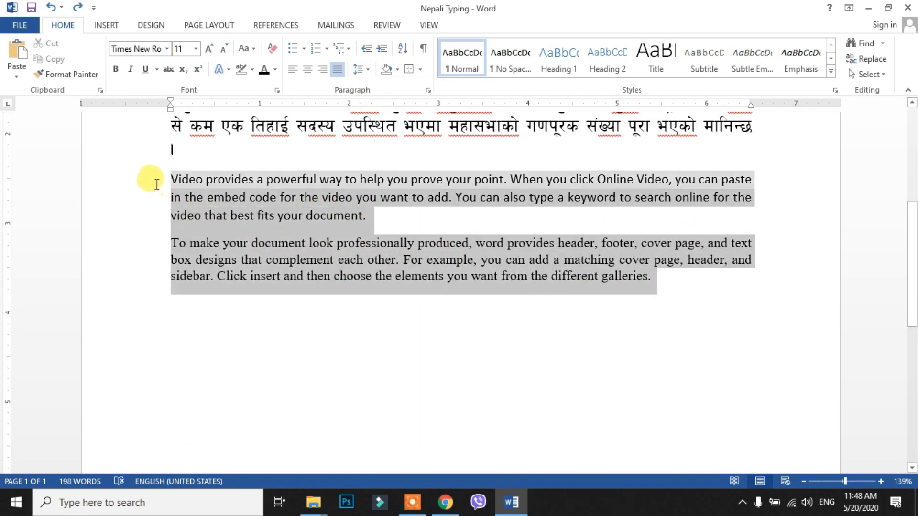
click(351, 230)
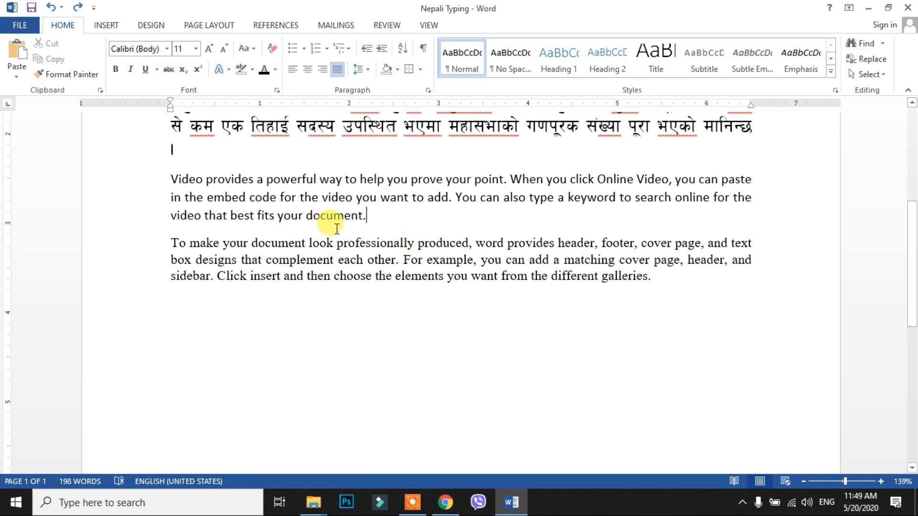
click(370, 74)
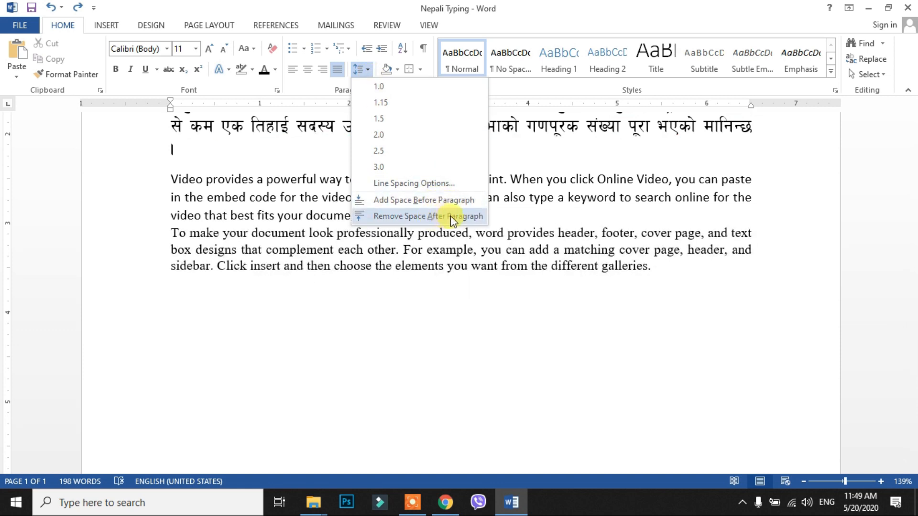
click(572, 215)
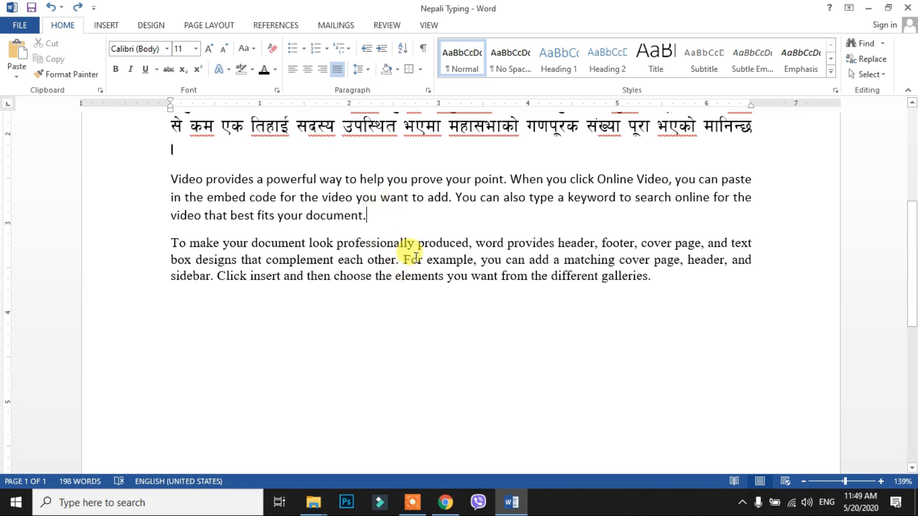
- Place the cursor at the end of the "Video provides" paragraph and review the line and paragraph spacing choices
click(378, 217)
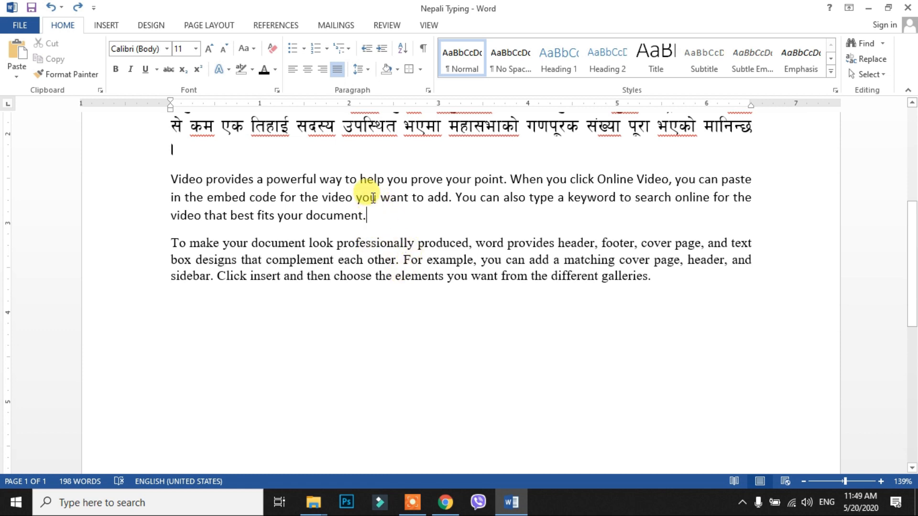
click(363, 126)
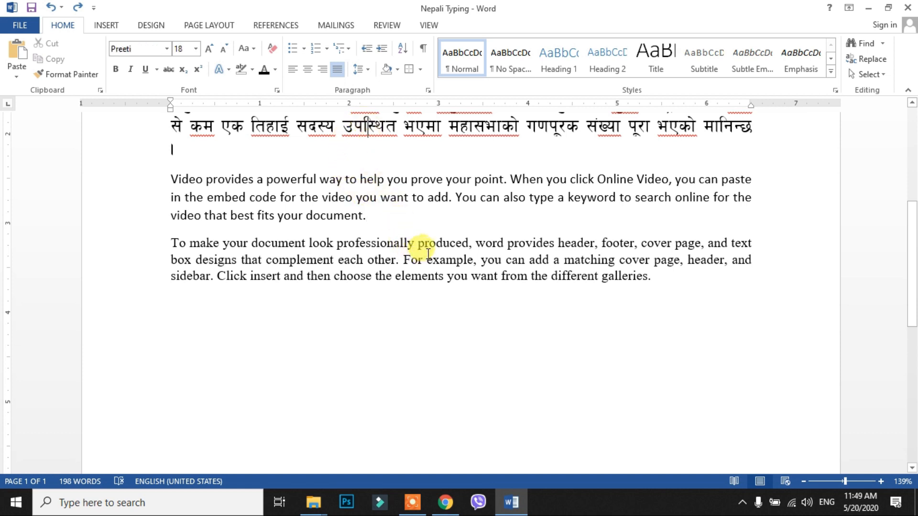
click(383, 214)
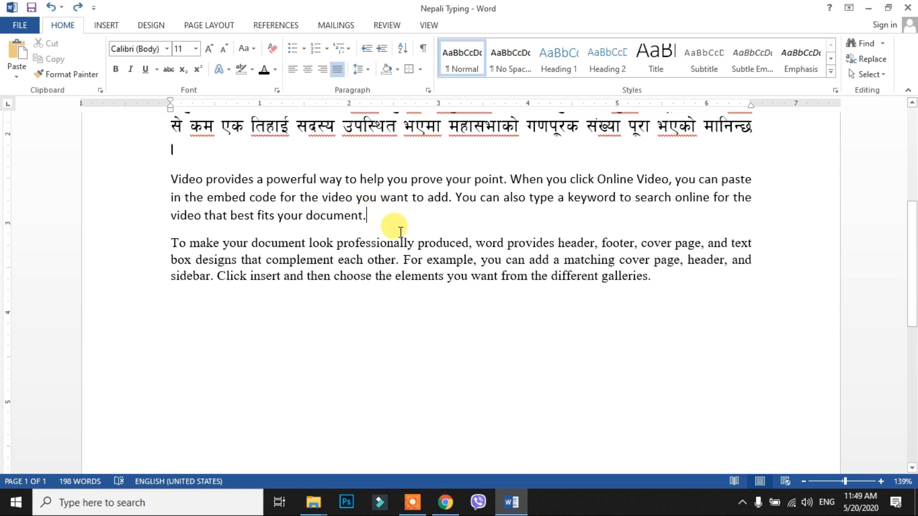
click(364, 69)
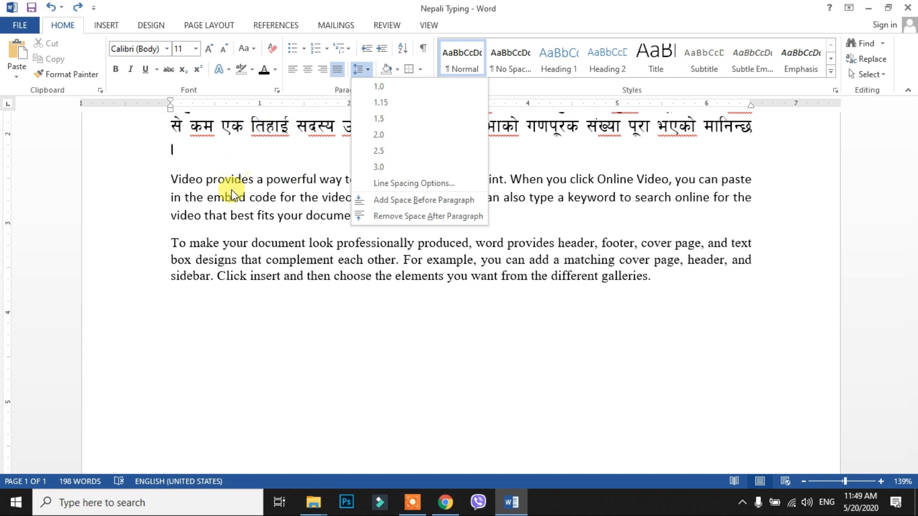
click(253, 220)
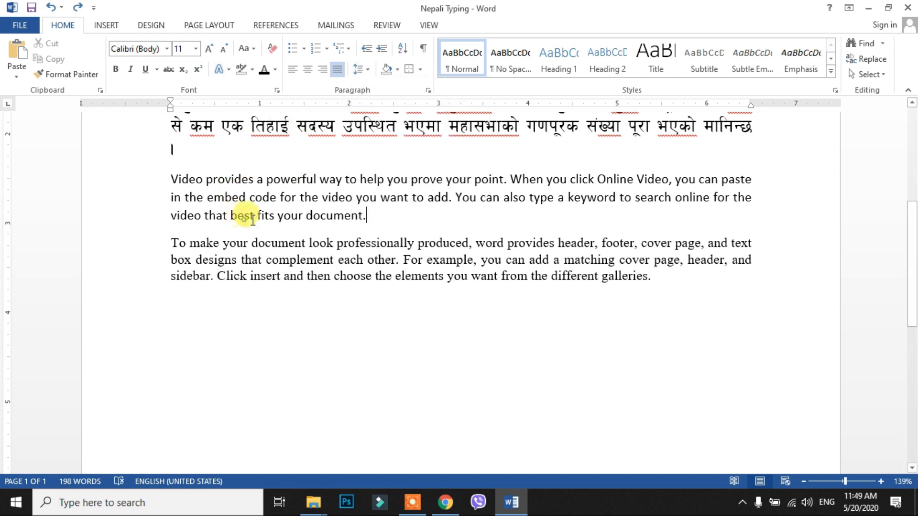
- Set the spacing after the "Video provides" paragraph to 18 pt
click(428, 91)
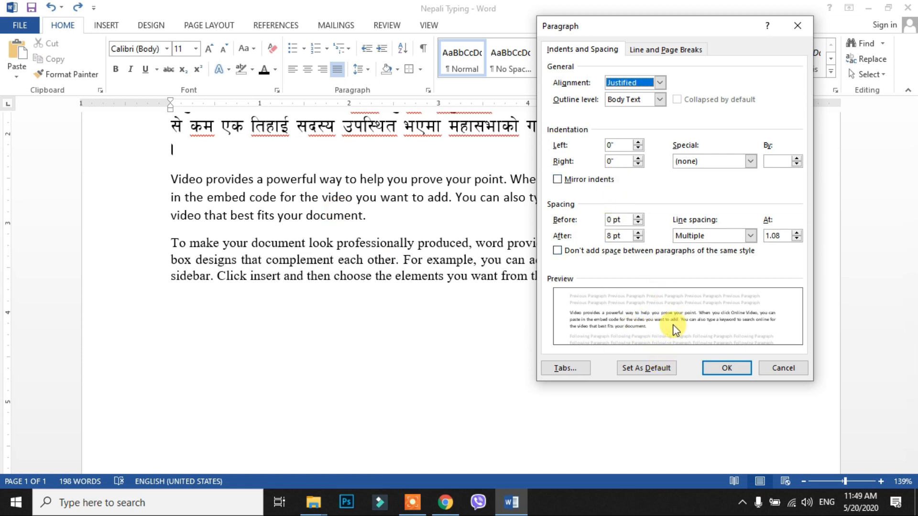
click(639, 233)
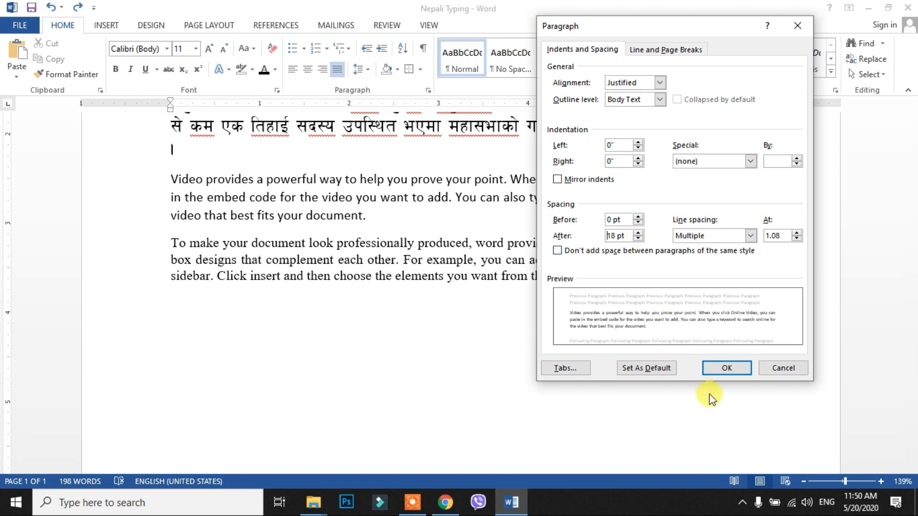
click(725, 369)
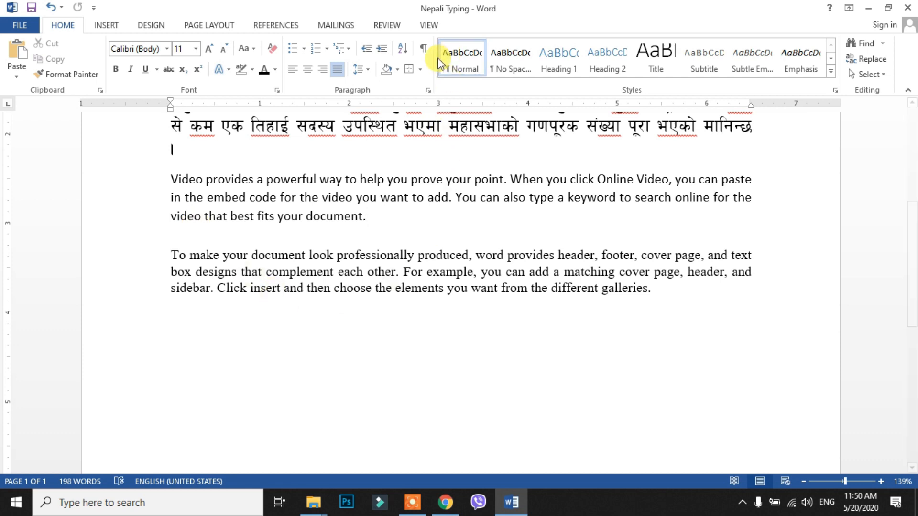
- Reduce the spacing after the "Video provides" paragraph to 6 pt
click(429, 92)
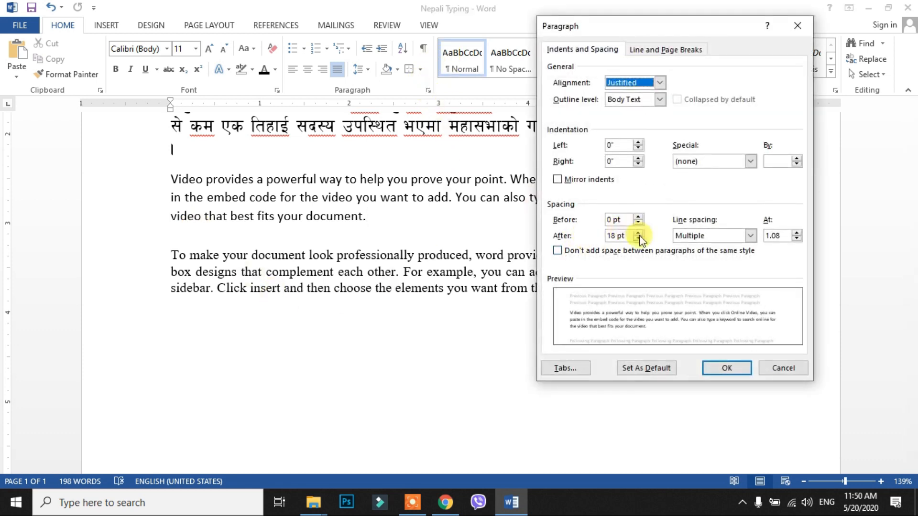
click(639, 238)
click(639, 239)
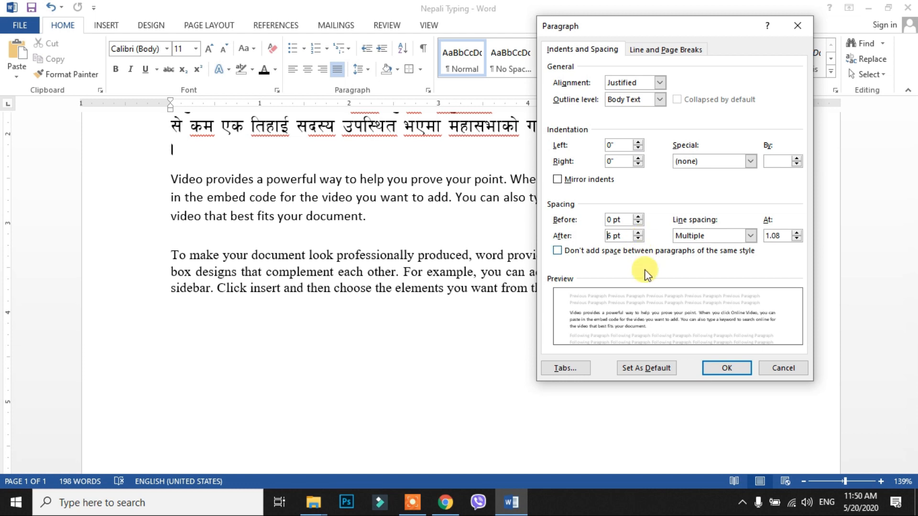
click(709, 366)
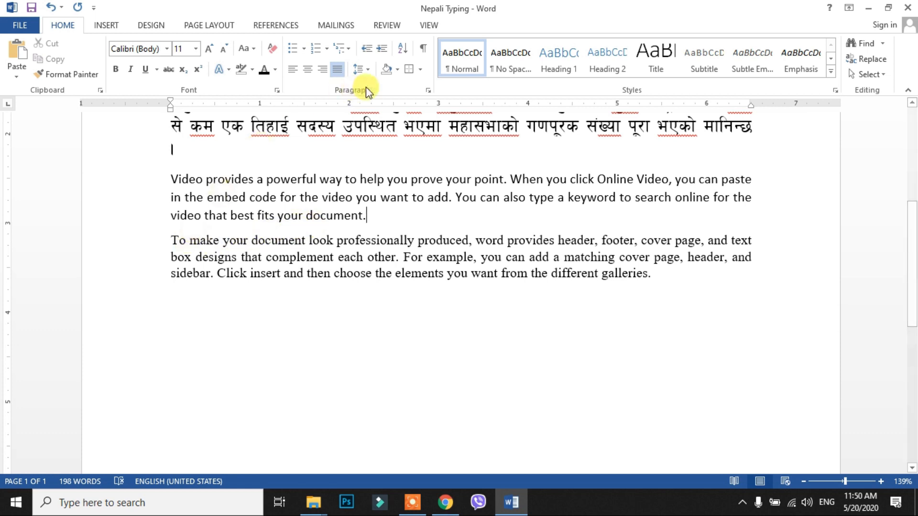
- Set the left indentation of the "Video provides" paragraph to 1" in the paragraph settings
click(428, 90)
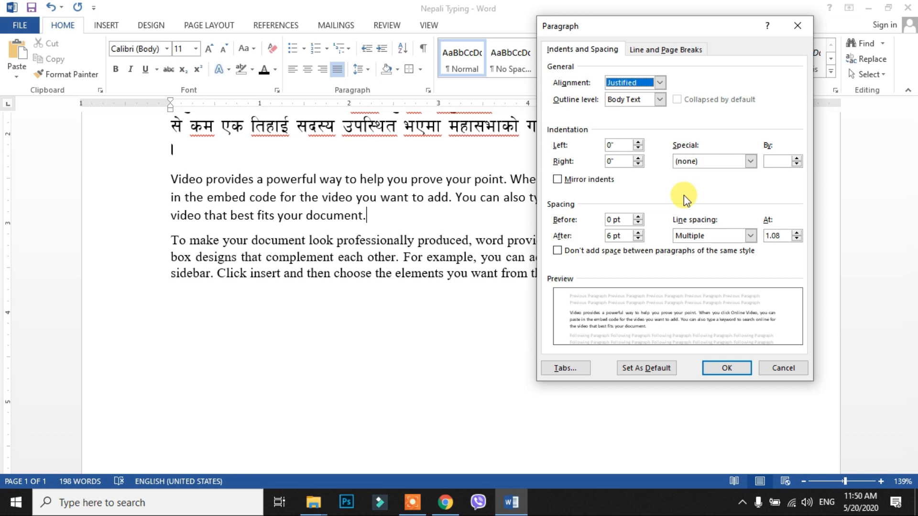
drag(679, 27, 681, 257)
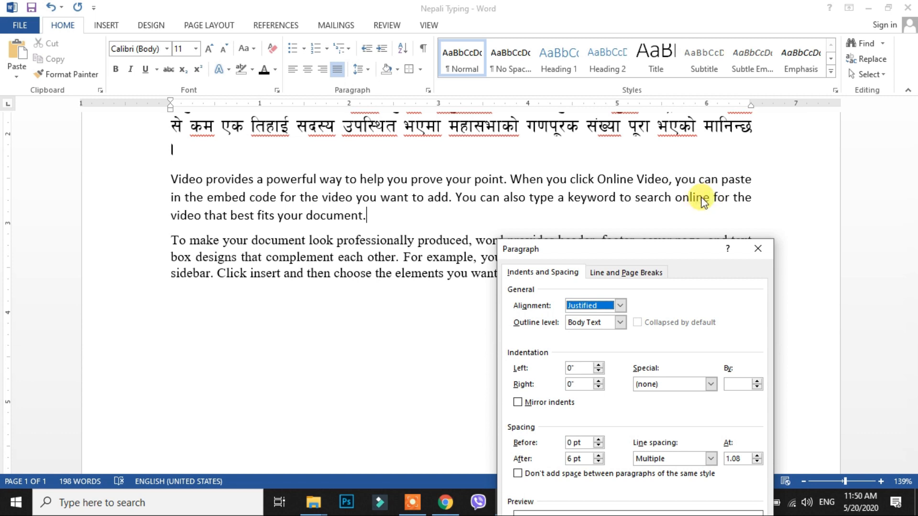
drag(669, 253, 636, 162)
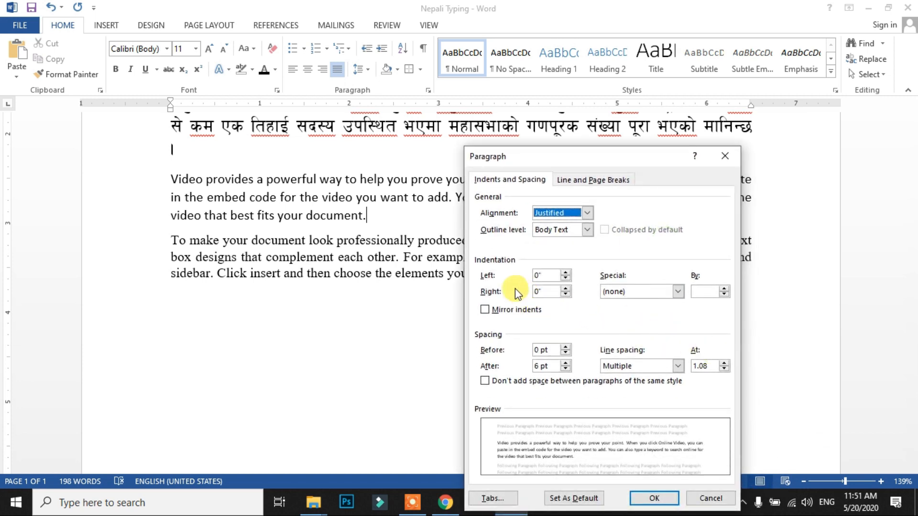
click(566, 273)
click(564, 273)
click(565, 273)
click(564, 273)
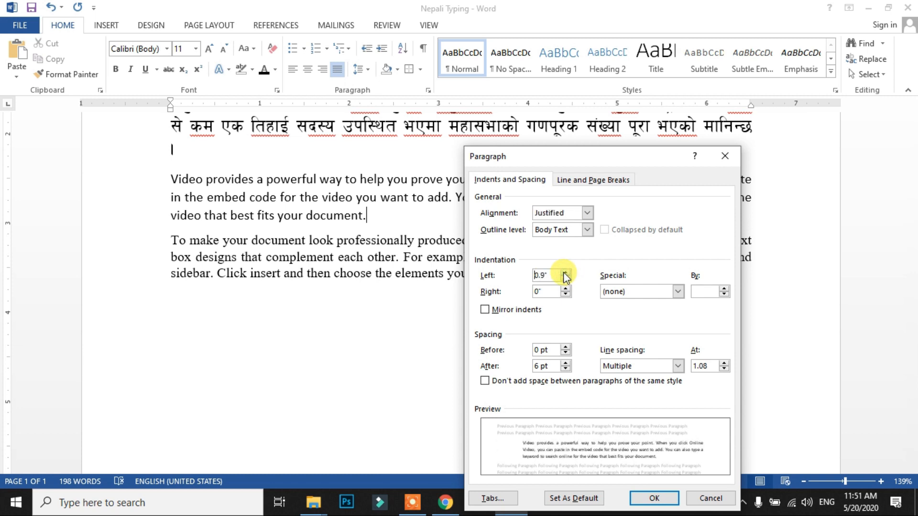
click(565, 273)
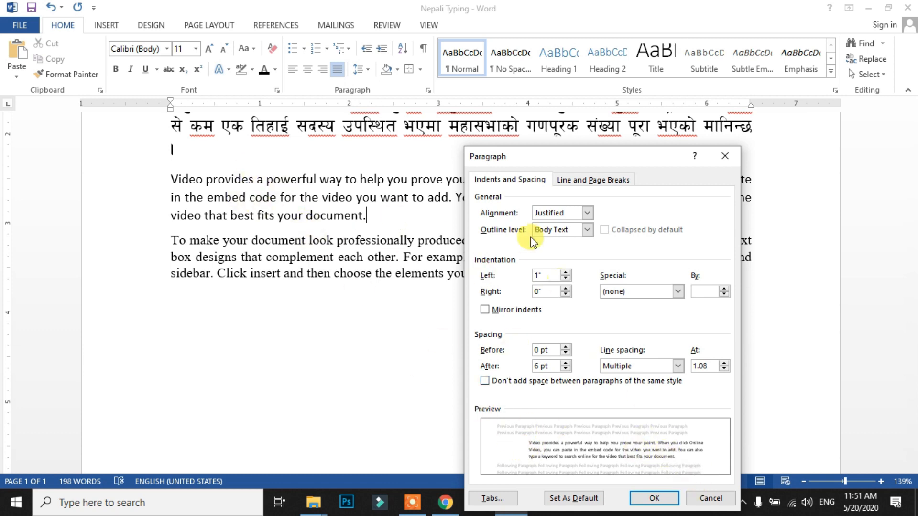
- Set the right indentation of the "Video provides" paragraph to 1" and apply the paragraph settings
click(565, 289)
click(565, 288)
click(565, 288)
click(565, 289)
click(565, 288)
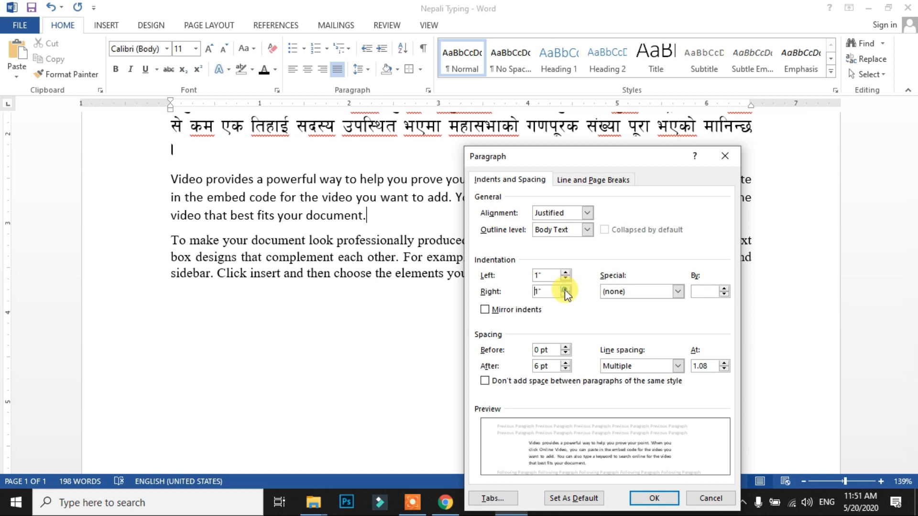
click(658, 499)
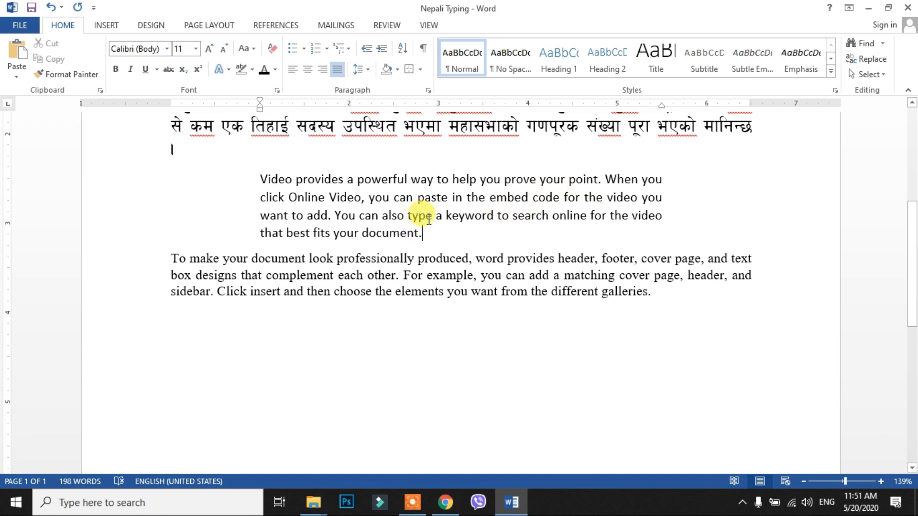
- Apply a First line special indent of 0.5" to the "Video provides" paragraph
click(429, 90)
drag(534, 124, 567, 79)
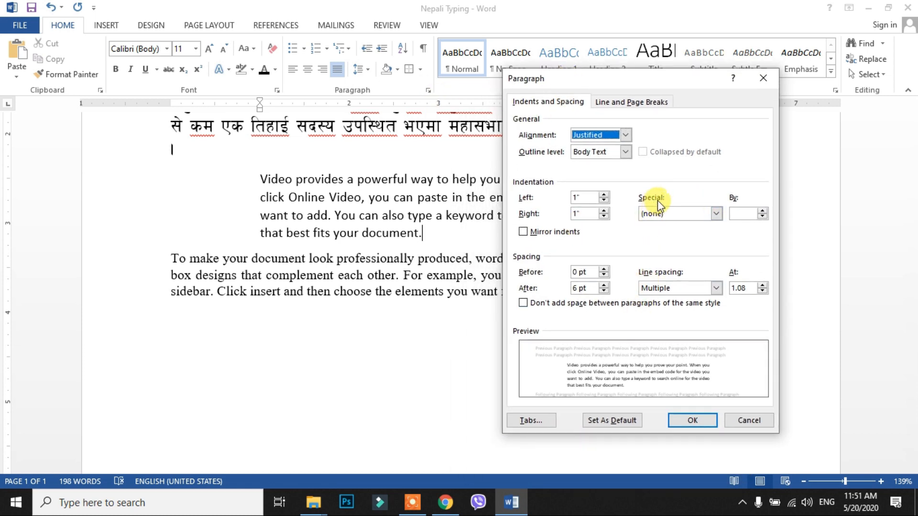
click(715, 214)
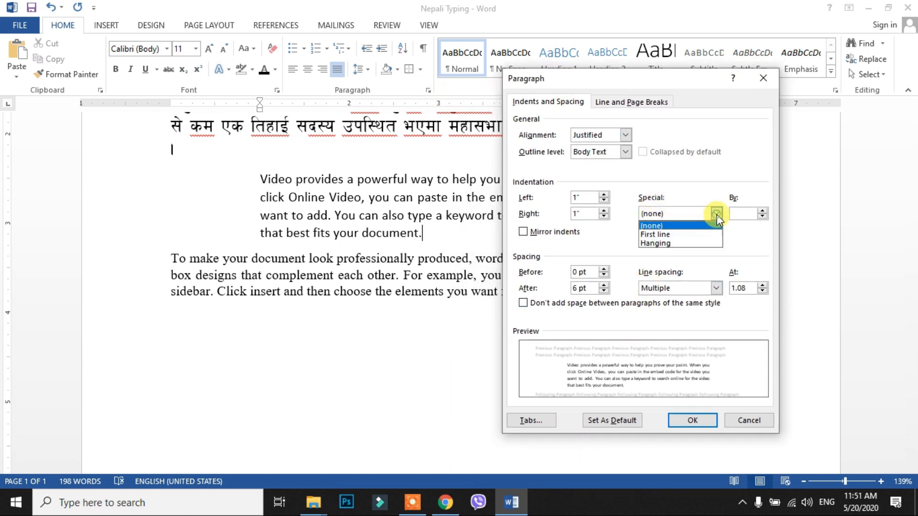
click(685, 235)
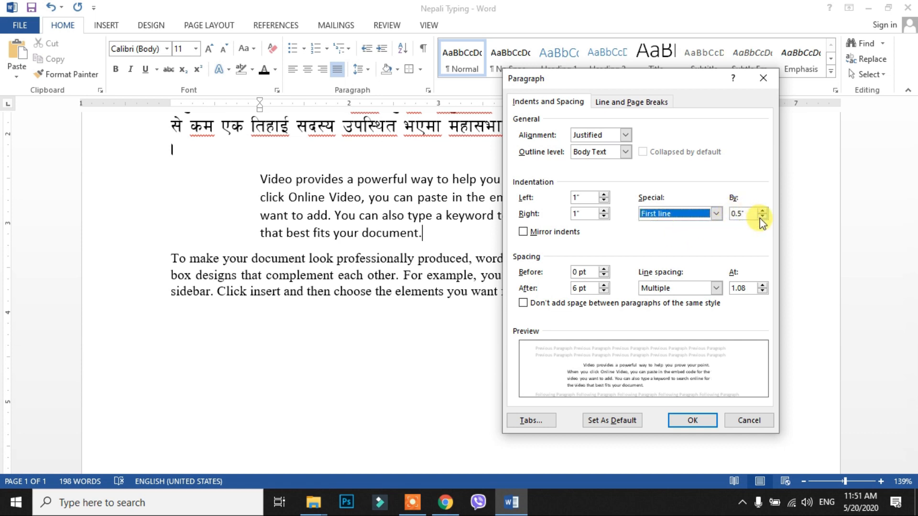
click(698, 420)
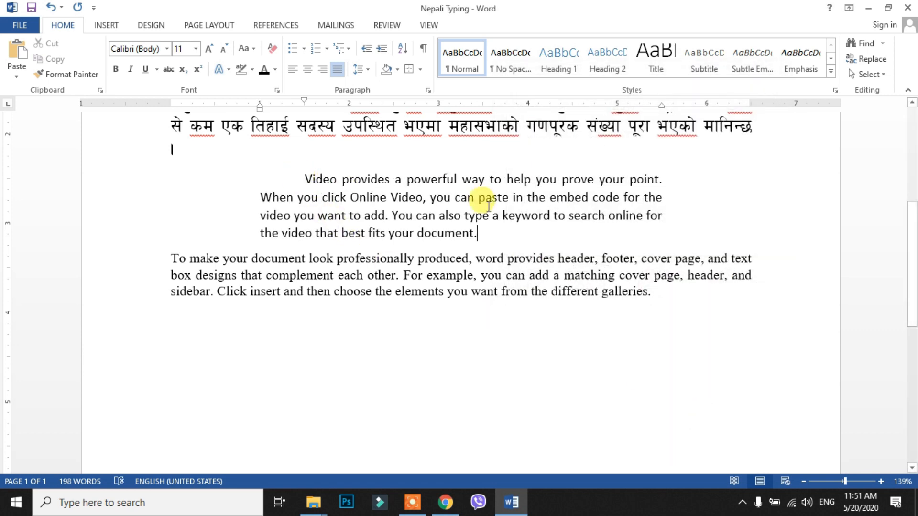
- Change the special indent of the "Video provides" paragraph to Hanging by 0.5"
click(428, 91)
click(699, 215)
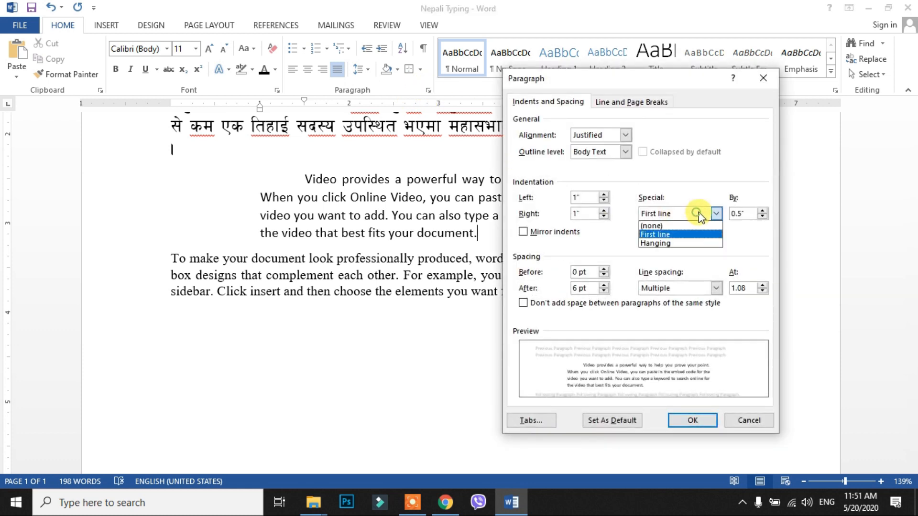
click(679, 243)
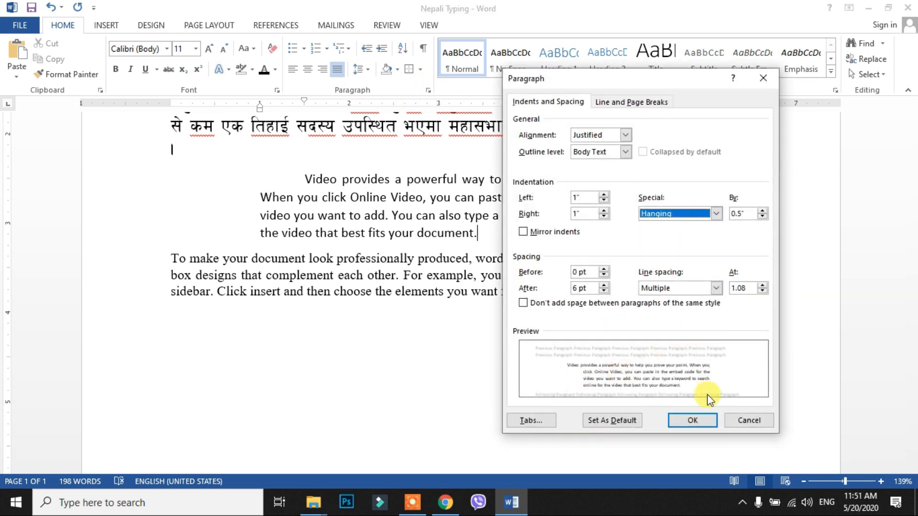
click(693, 420)
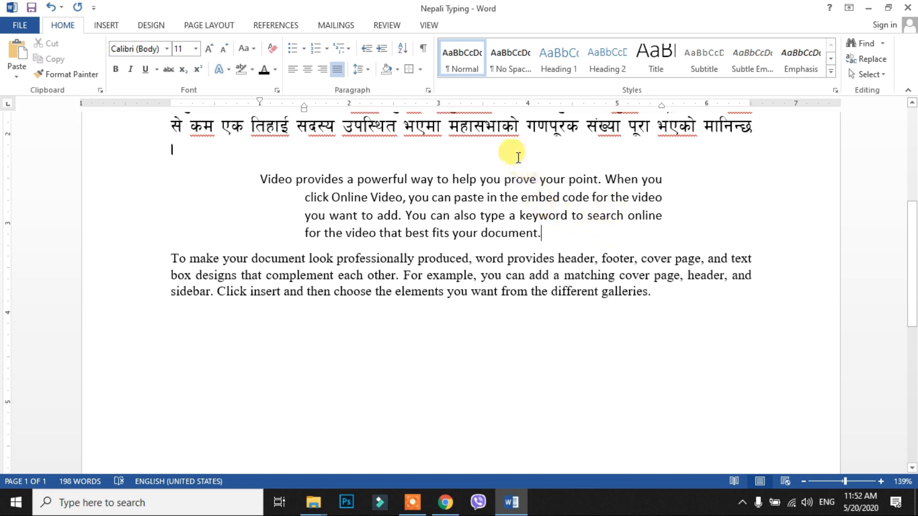
click(428, 90)
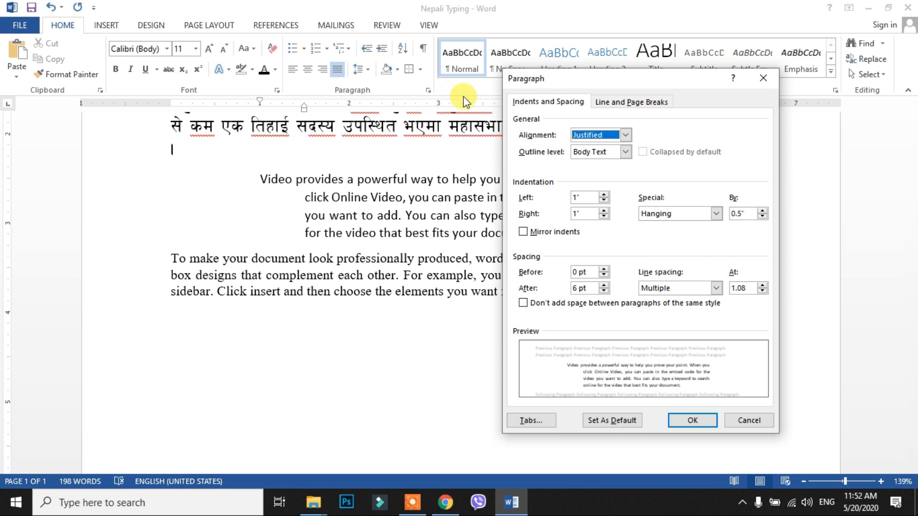
click(765, 76)
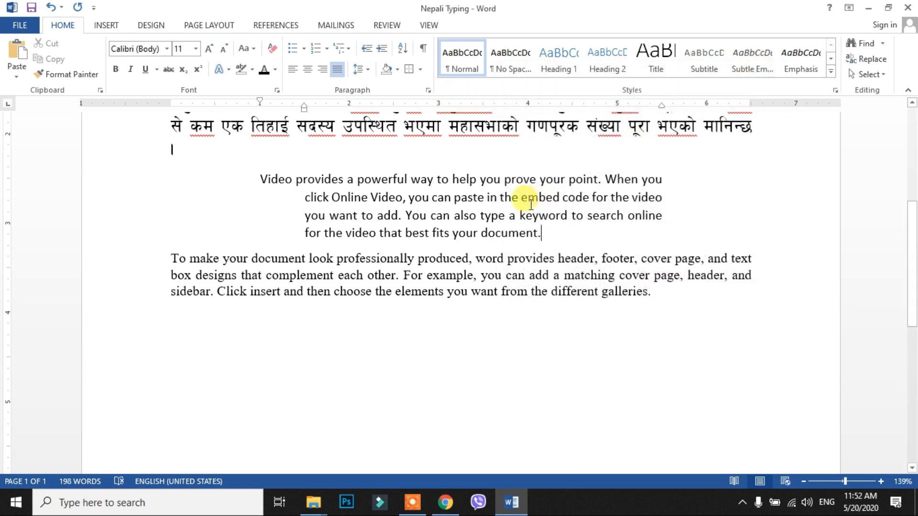
- Apply the Heading 1 style to the Nepali title line above the first paragraph
scroll(530, 157, up, 5)
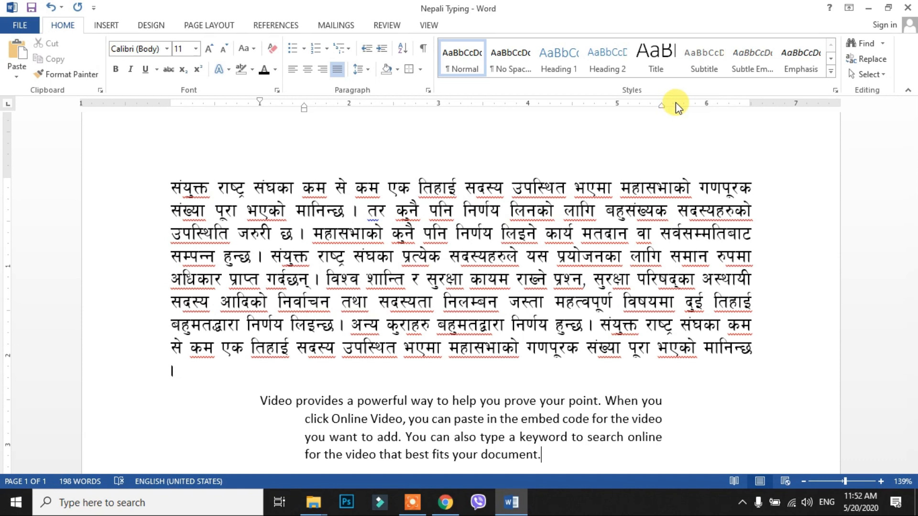
scroll(688, 167, up, 1)
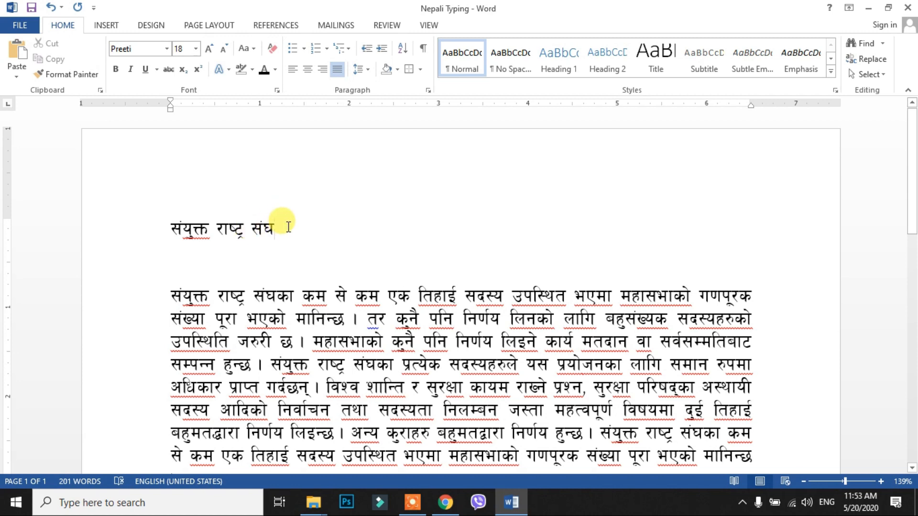
drag(288, 227, 165, 232)
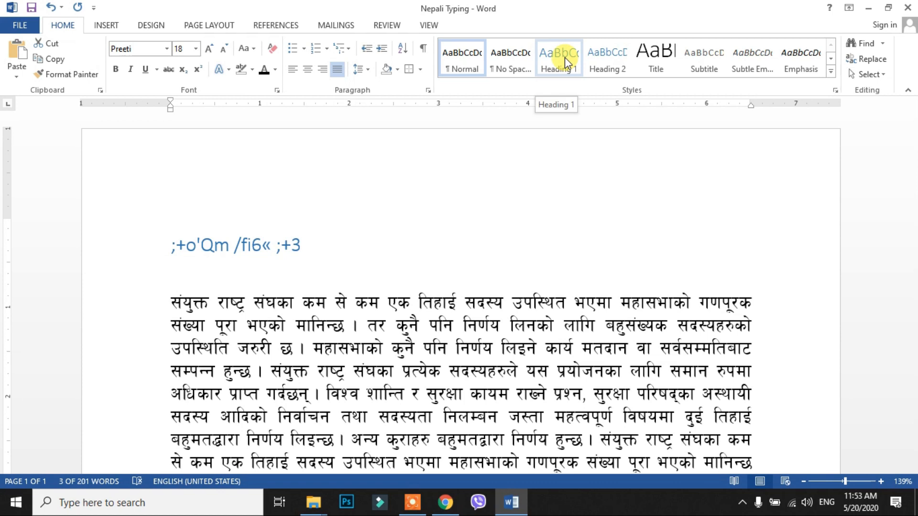
click(565, 58)
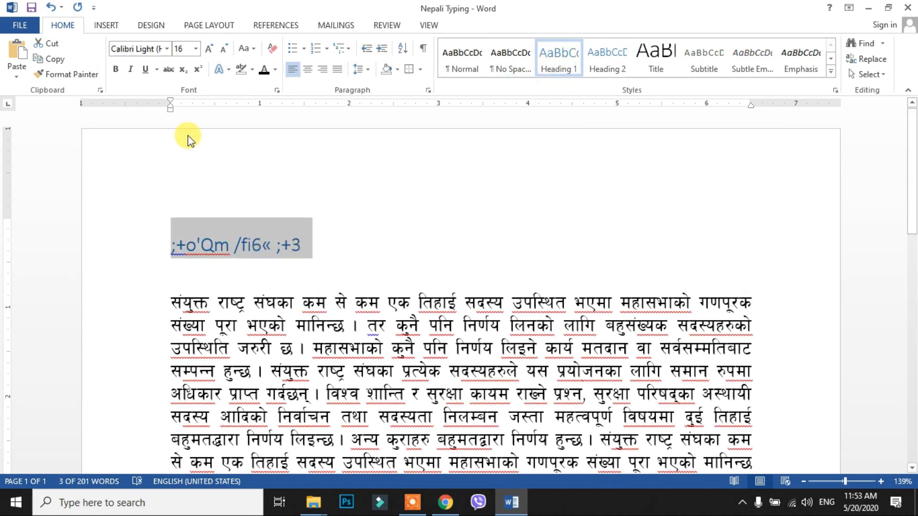
- Set the font of the Nepali title to Preeti and deselect it
click(146, 48)
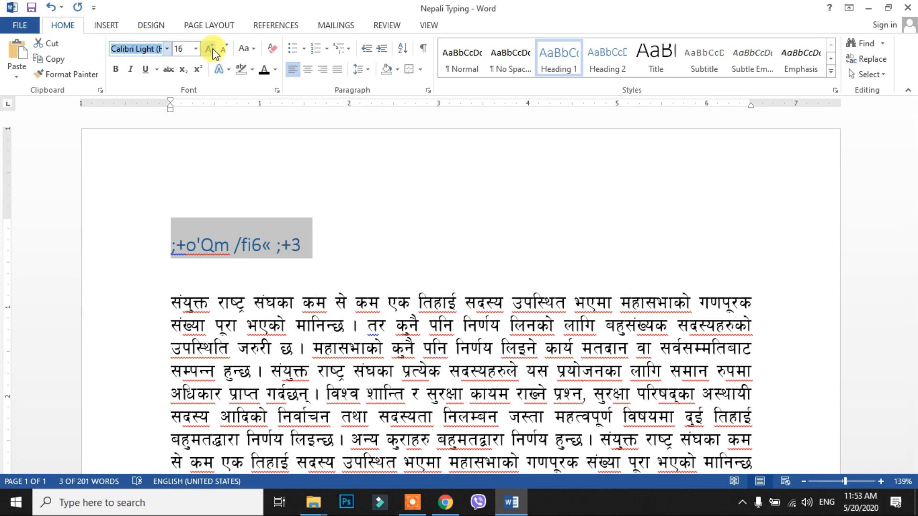
text(Preeti)
key(Return)
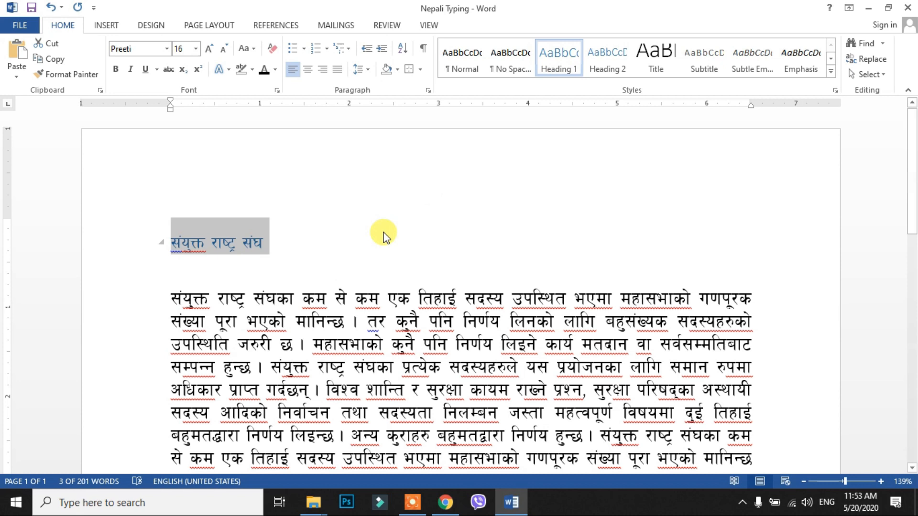
click(306, 242)
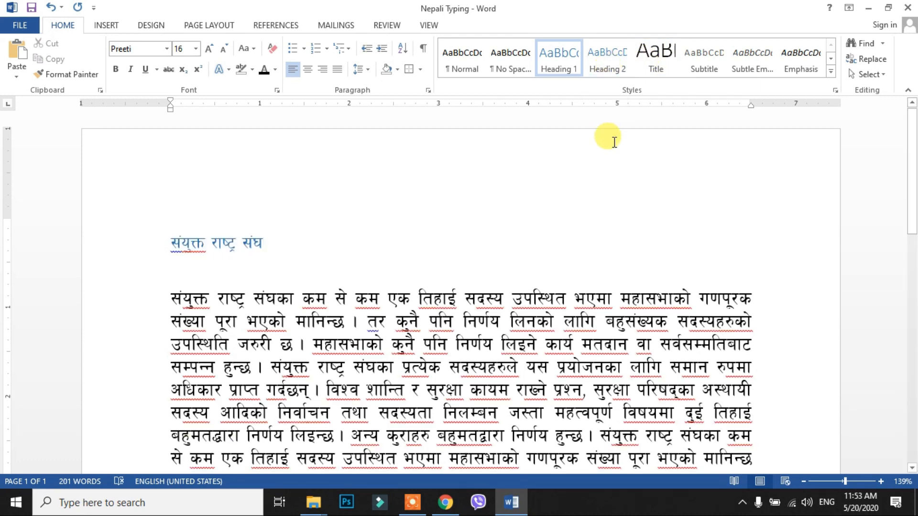
- Review the full set of styles for the title, previewing Heading 2 without applying it
click(832, 70)
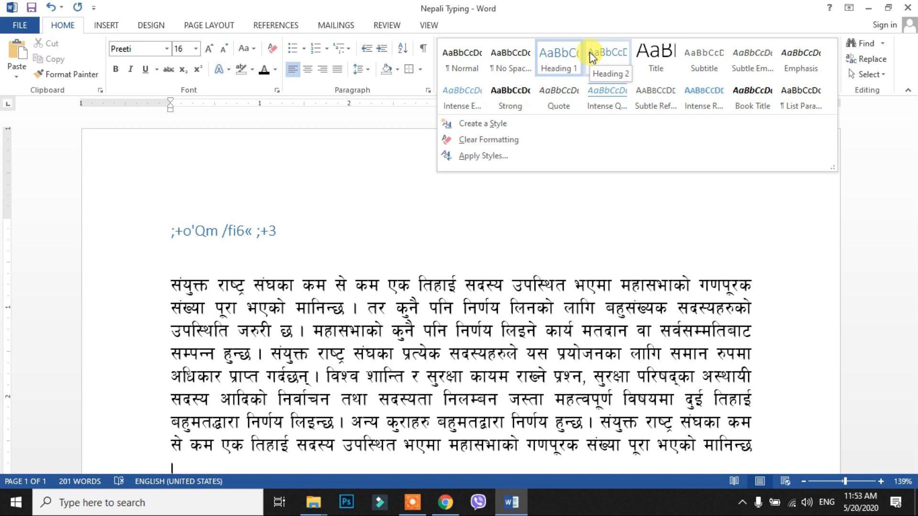
click(603, 327)
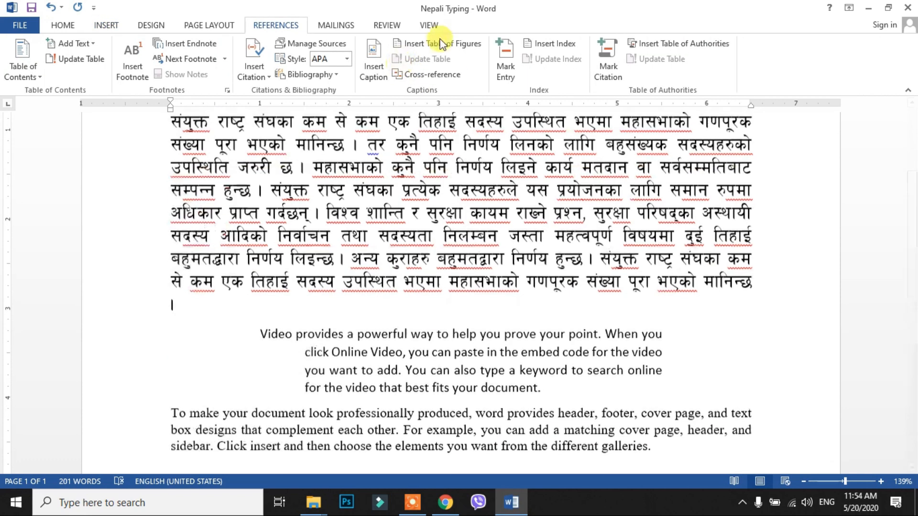
scroll(471, 28, up, 1)
scroll(472, 39, up, 3)
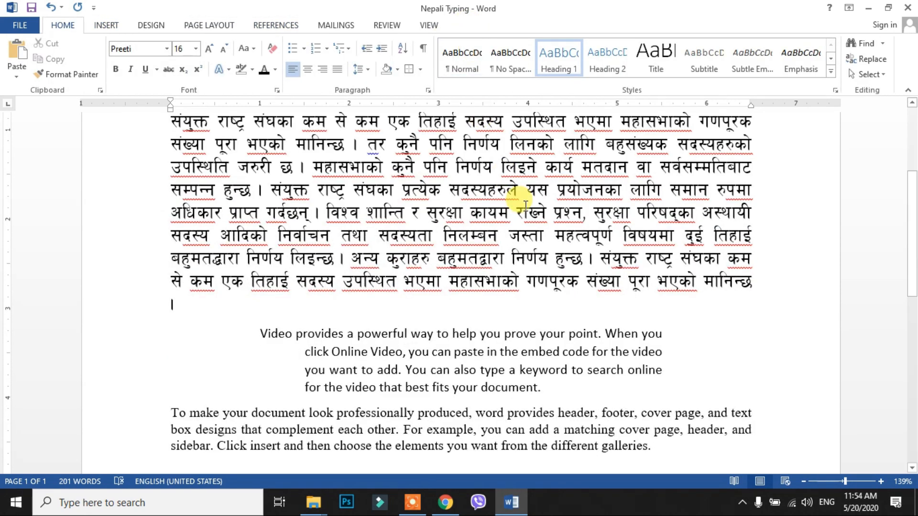
- Search the document for the word "online", review its highlighted occurrences, and close the search
scroll(550, 195, down, 3)
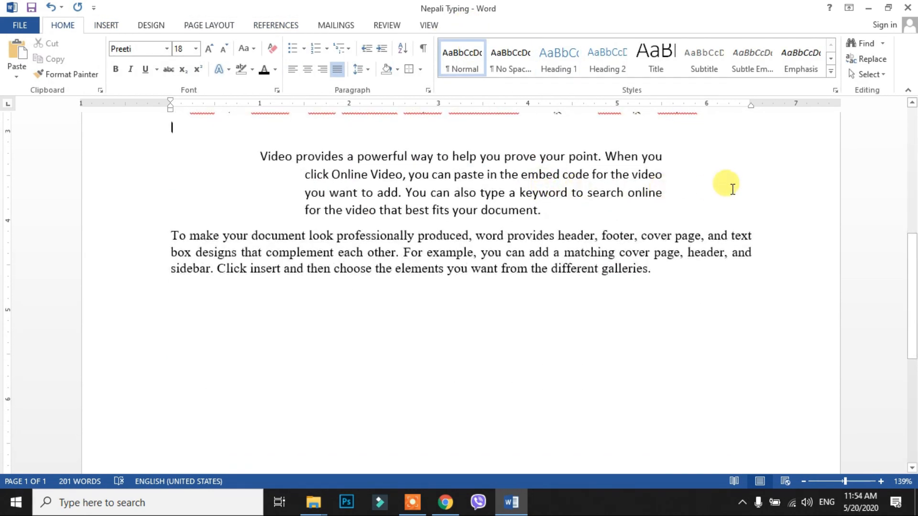
scroll(727, 185, up, 2)
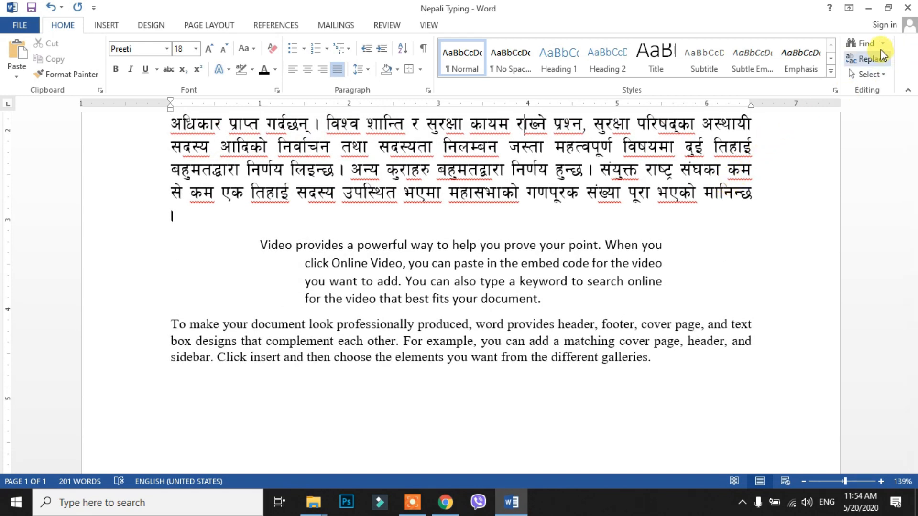
click(867, 45)
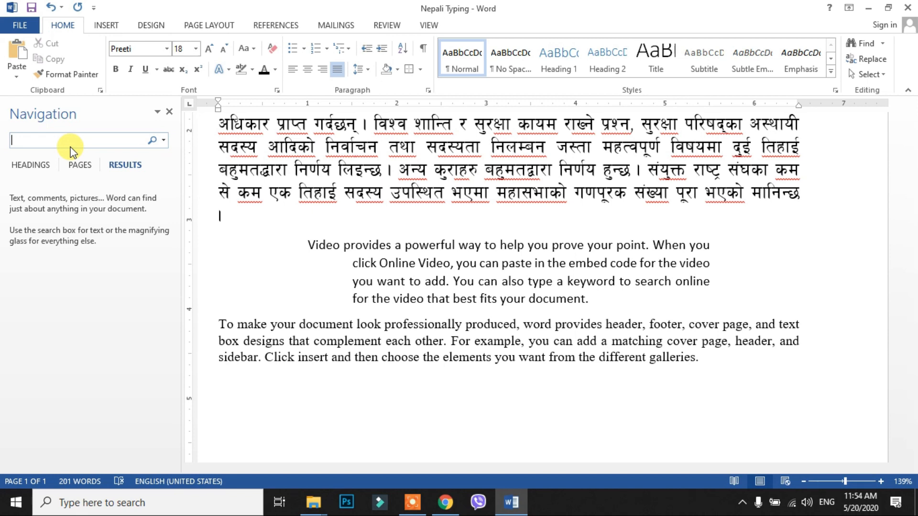
text(o)
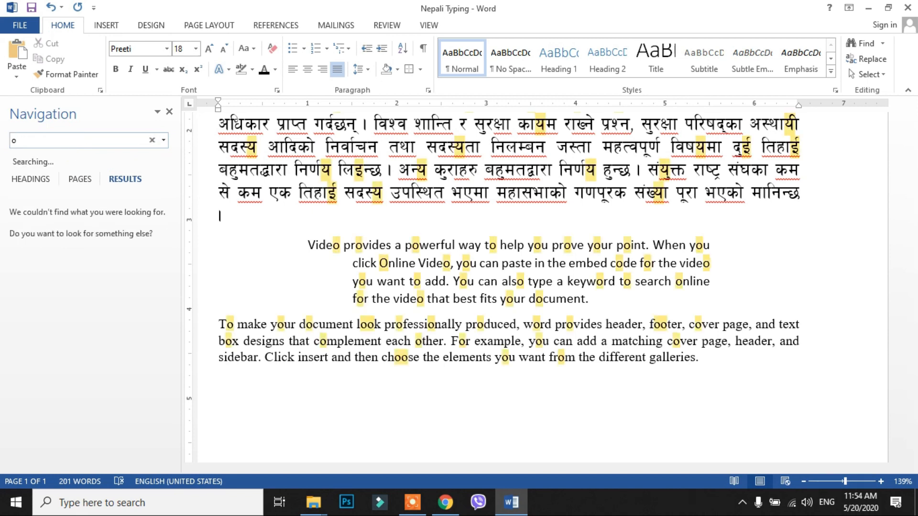
text(nline)
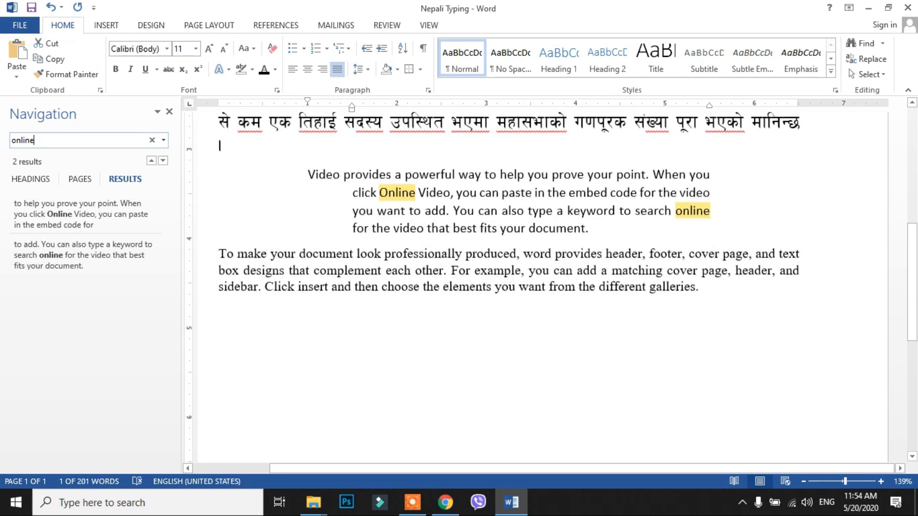
scroll(437, 237, up, 4)
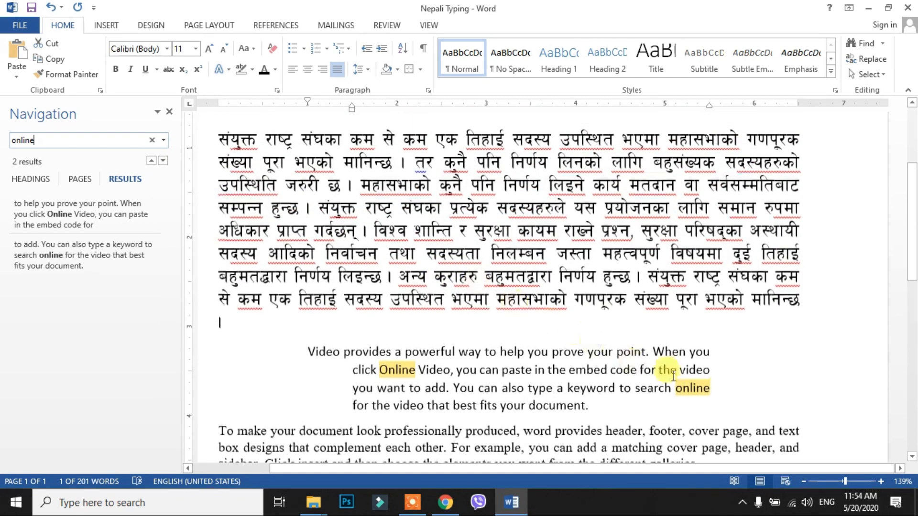
scroll(699, 393, down, 1)
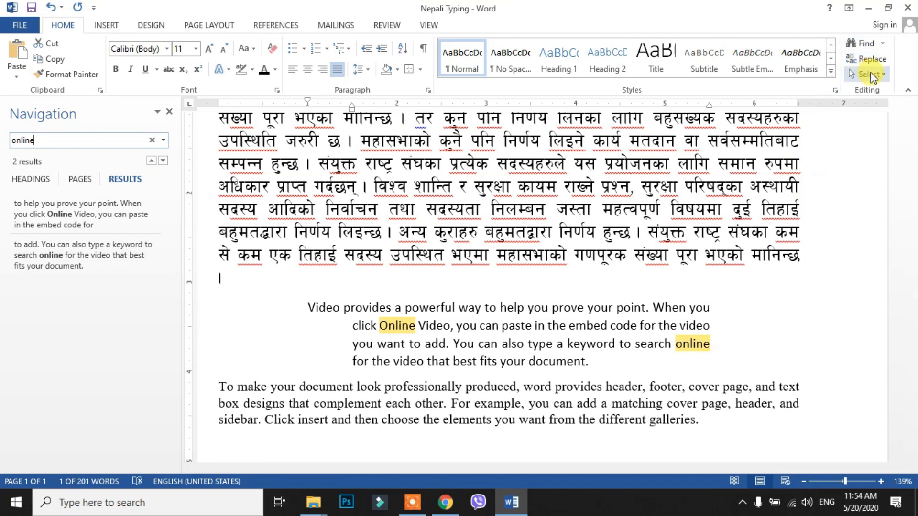
click(169, 112)
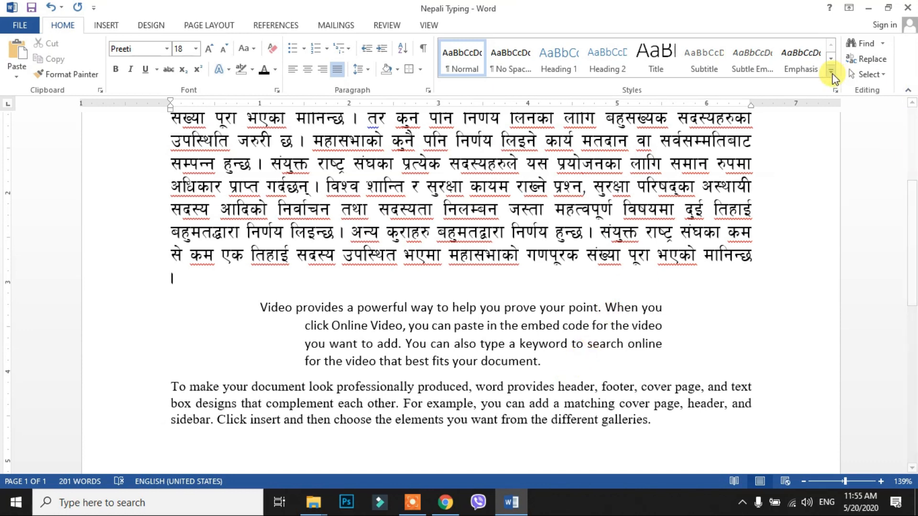
- Replace the occurrences of "online" with "offline" one at a time, and close Find and Replace
click(869, 62)
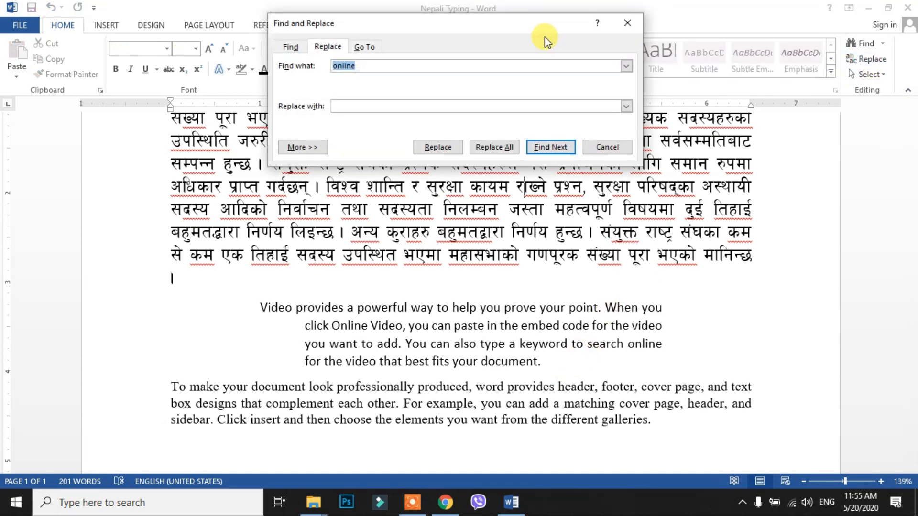
drag(513, 29, 705, 103)
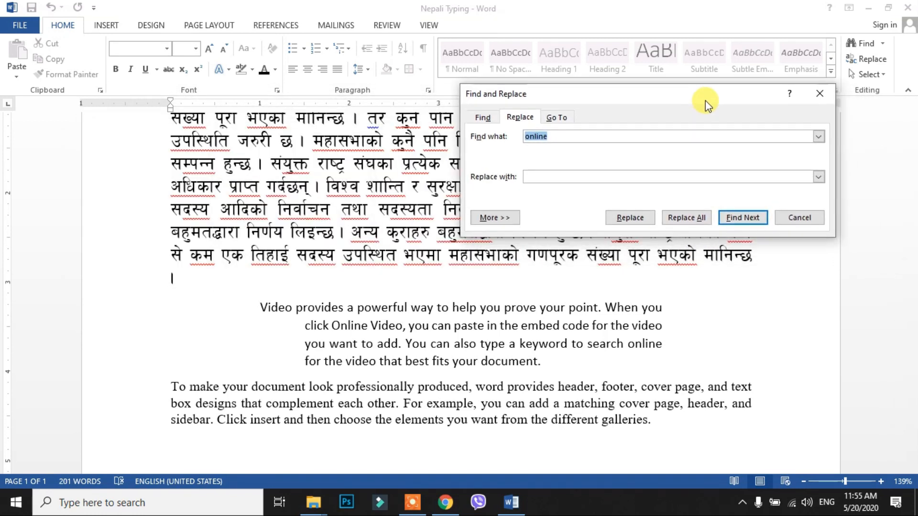
click(564, 139)
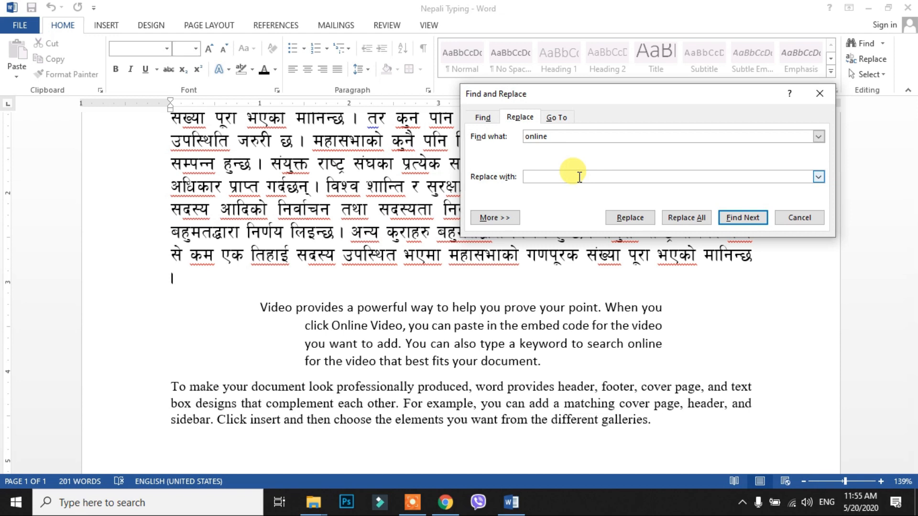
text(offl)
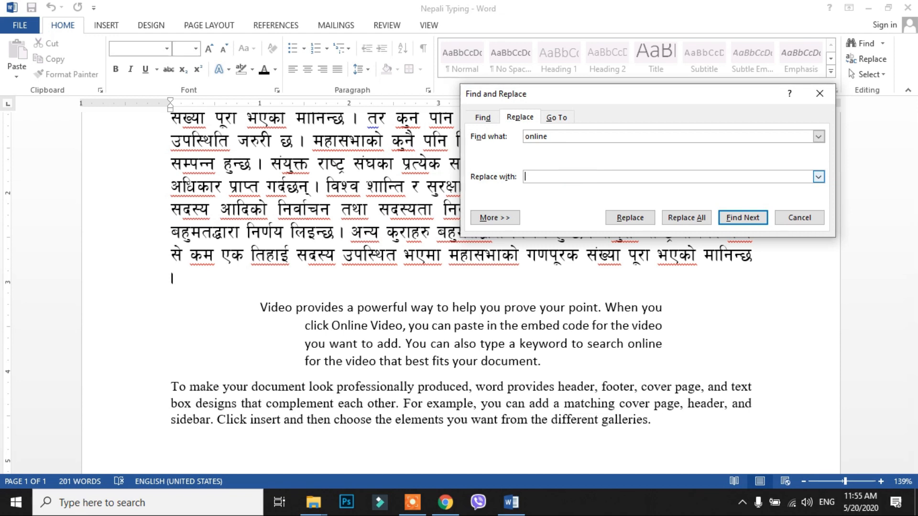
text(ine)
click(636, 219)
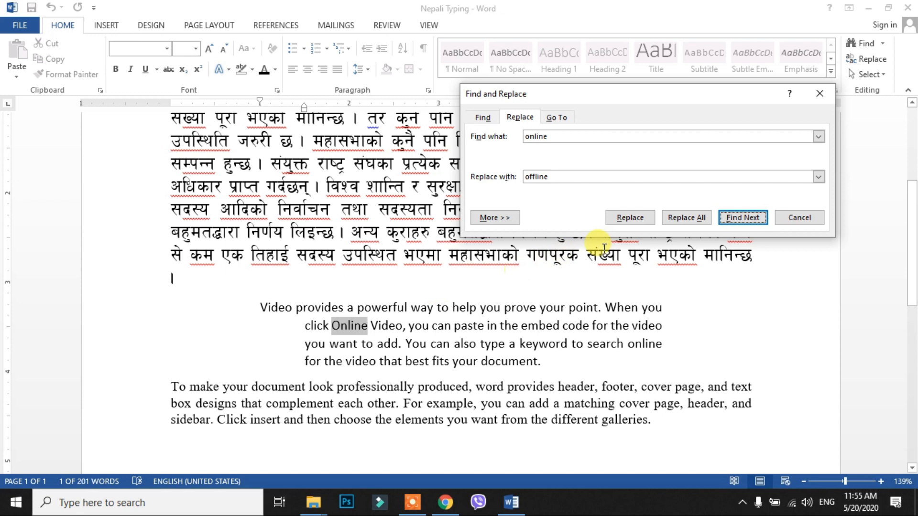
click(627, 218)
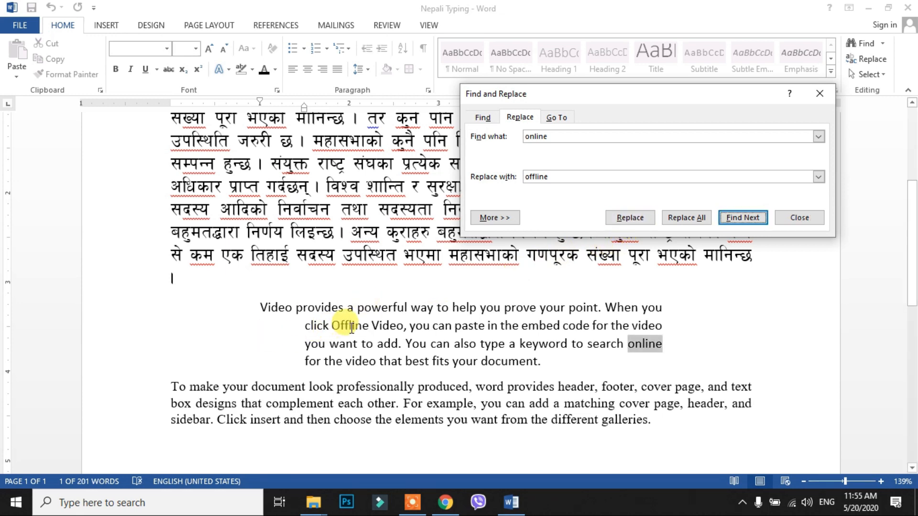
click(635, 218)
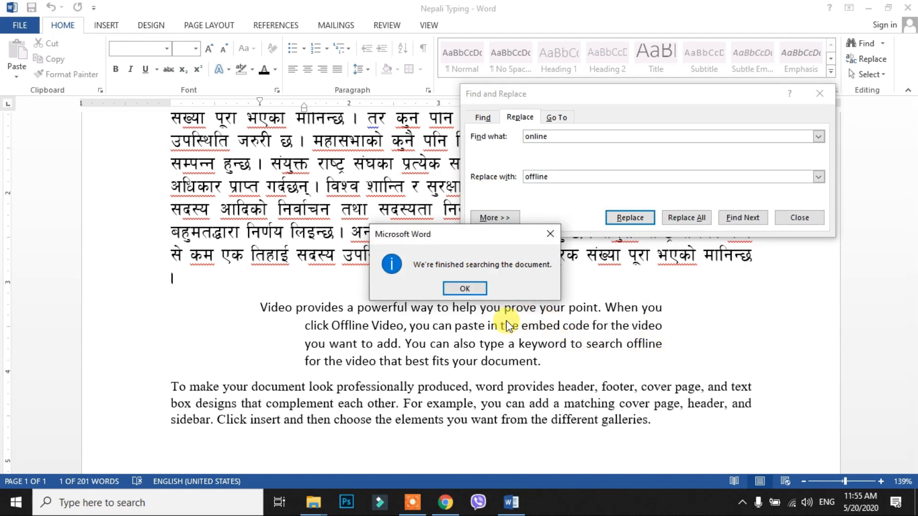
click(464, 289)
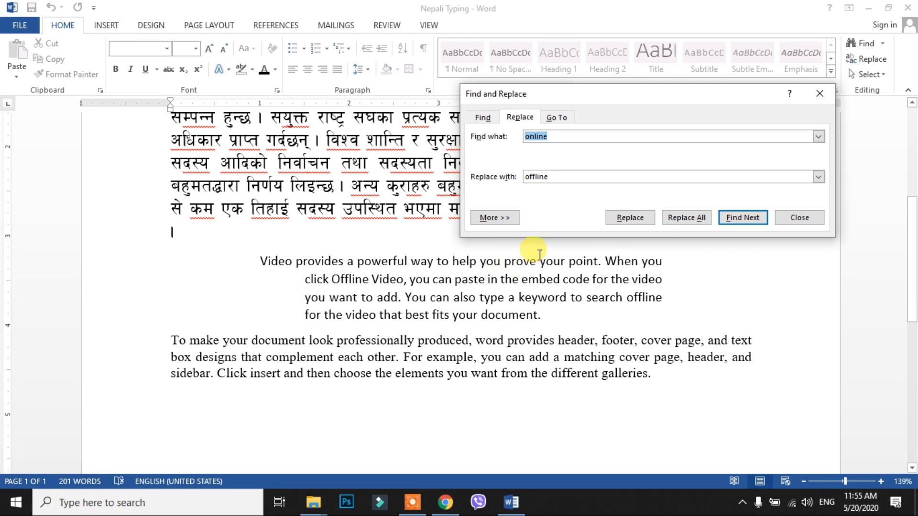
click(801, 215)
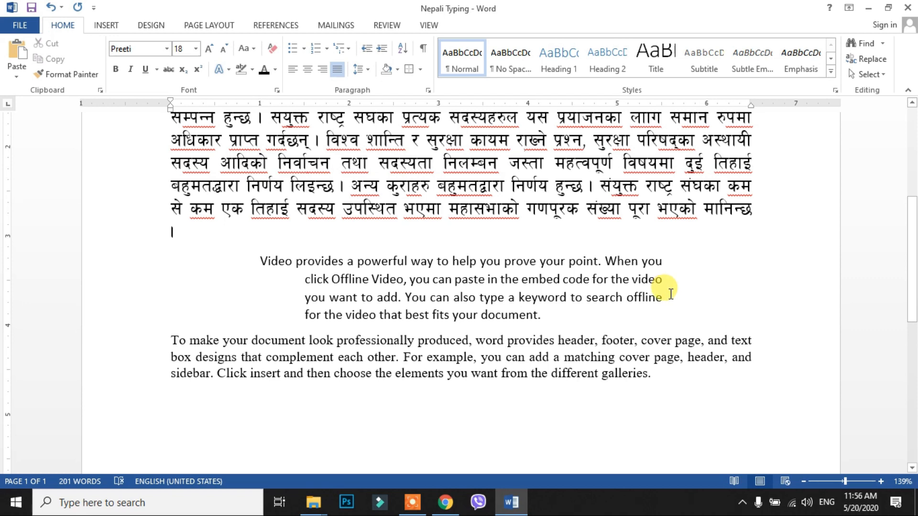
- Replace all occurrences of "offline" with "online" throughout the document at once
click(866, 62)
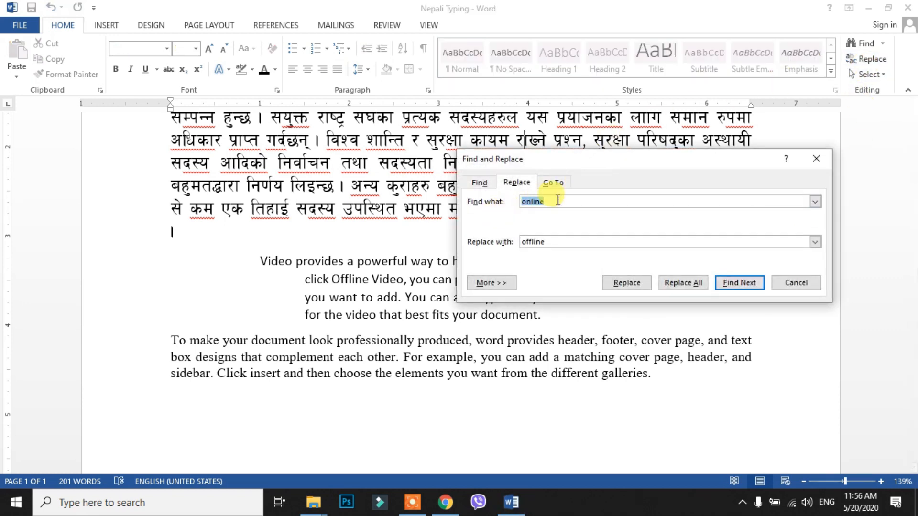
text(off)
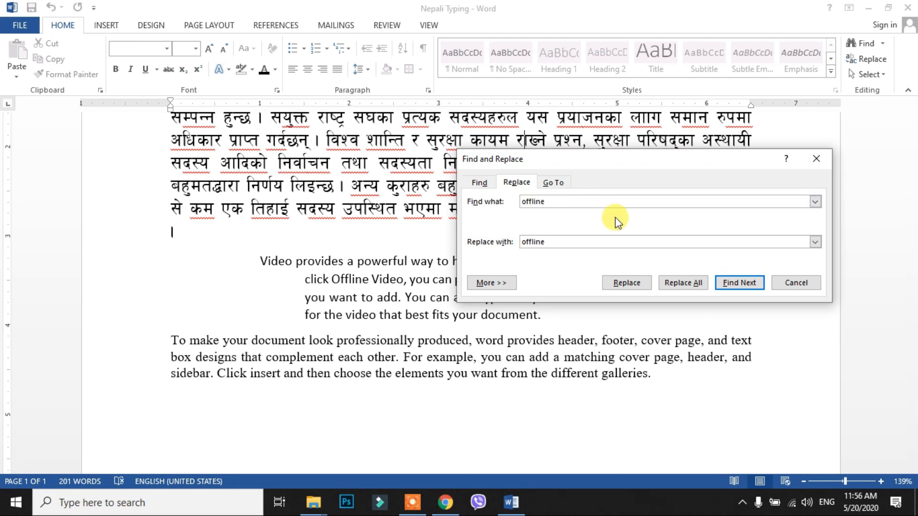
drag(550, 242, 525, 241)
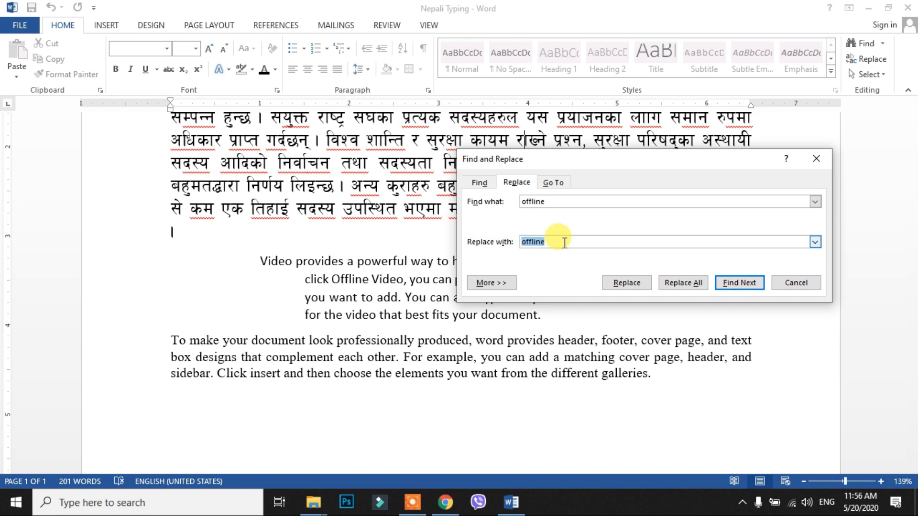
text(on)
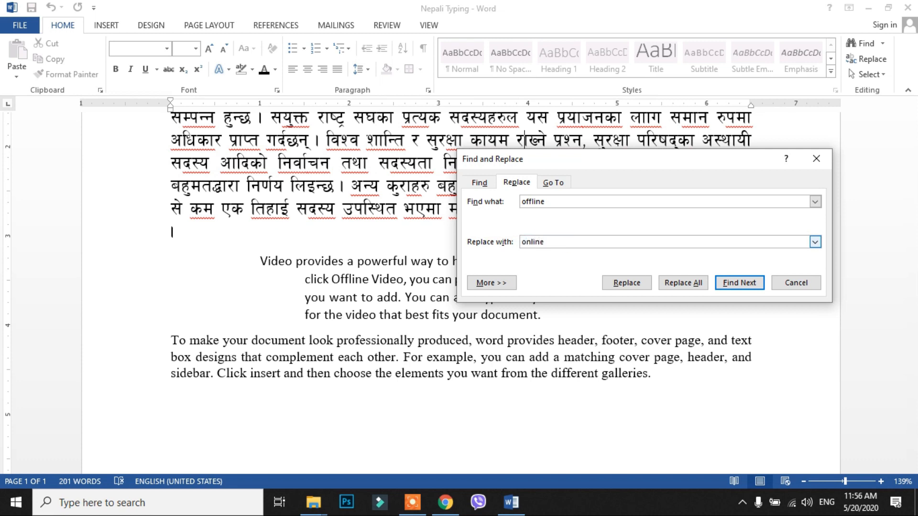
click(681, 283)
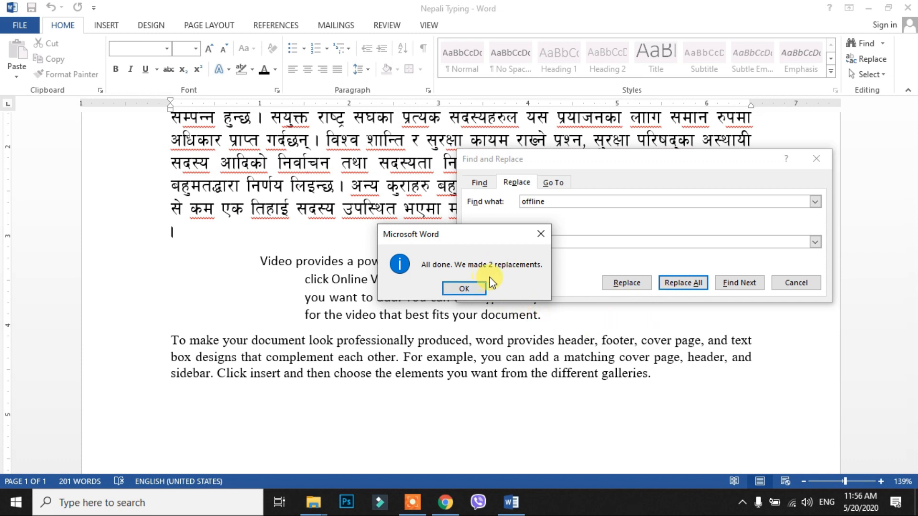
click(463, 289)
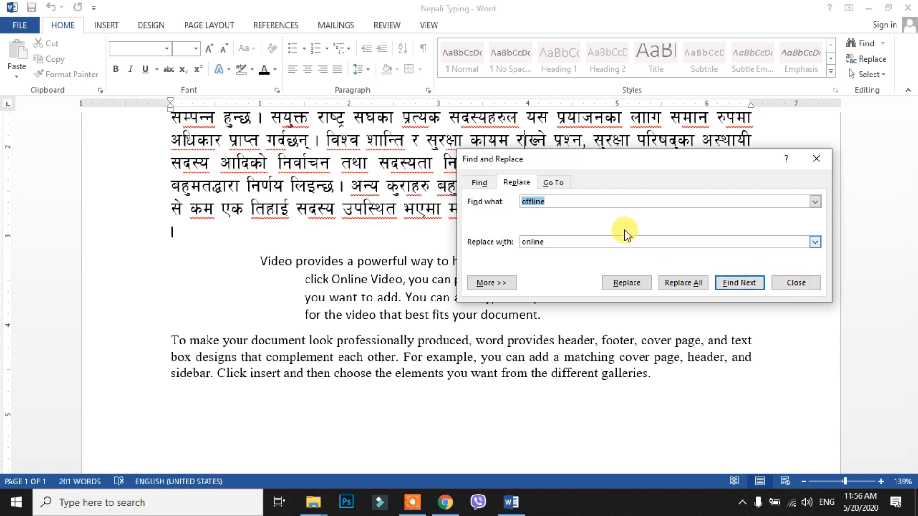
- Enter page number 25 as the Go To destination and close the dialog without jumping there
click(551, 185)
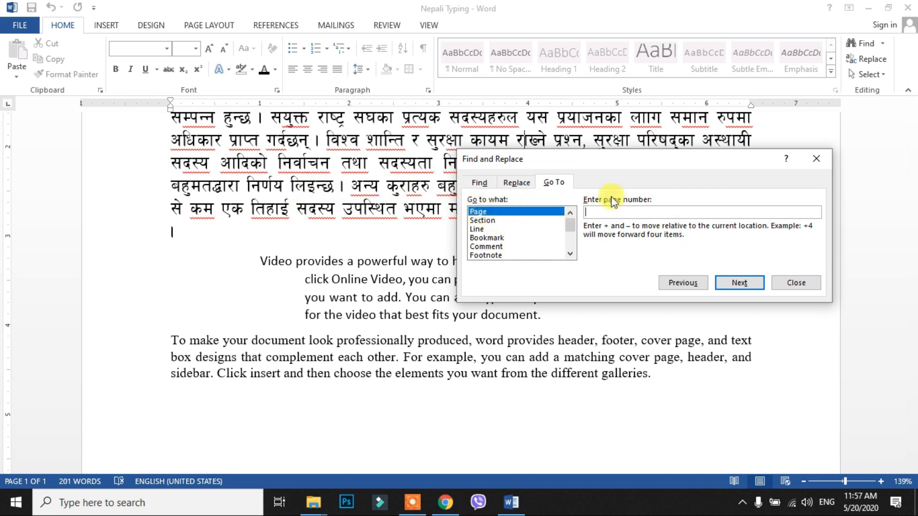
text(25)
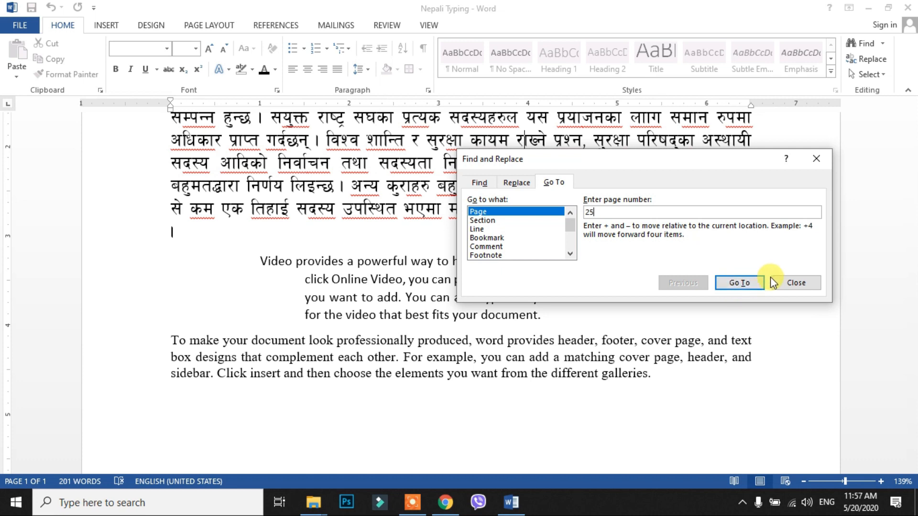
click(795, 285)
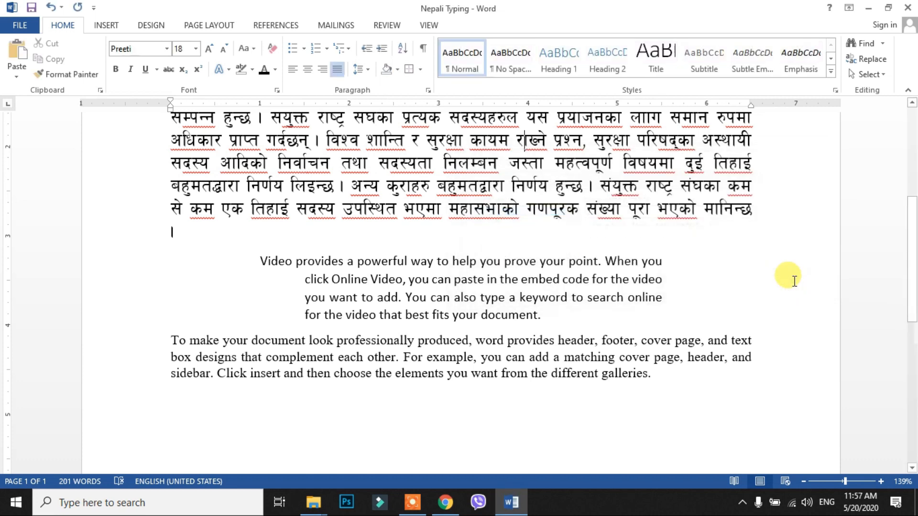
- Select the whole document, check the extent of the selection, clear it, and select everything again
click(875, 78)
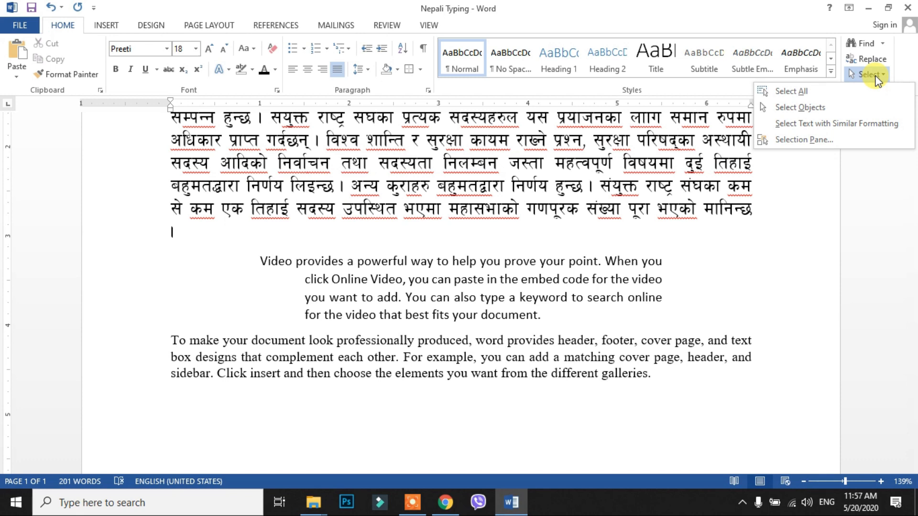
click(412, 195)
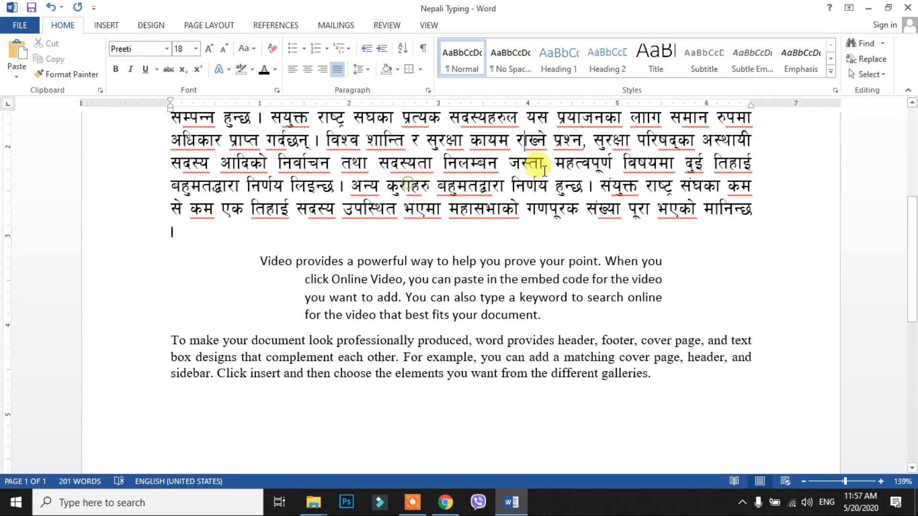
scroll(540, 169, up, 5)
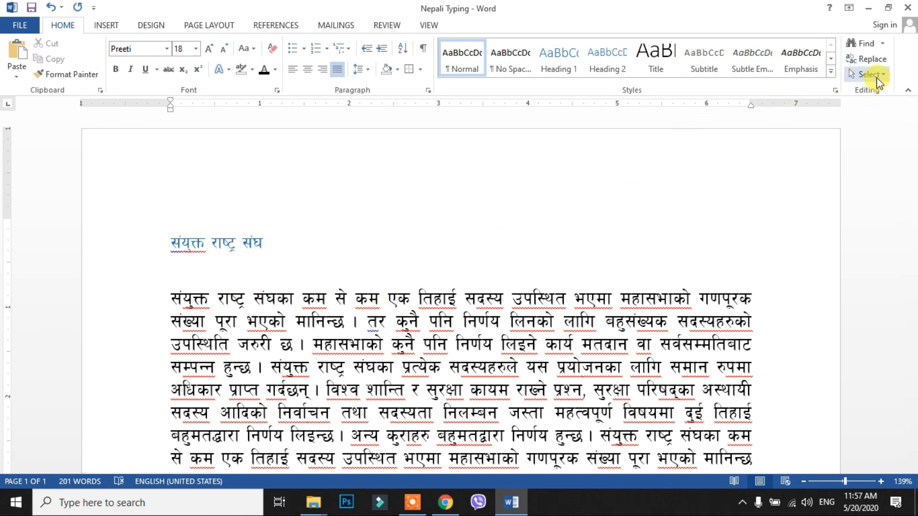
click(867, 74)
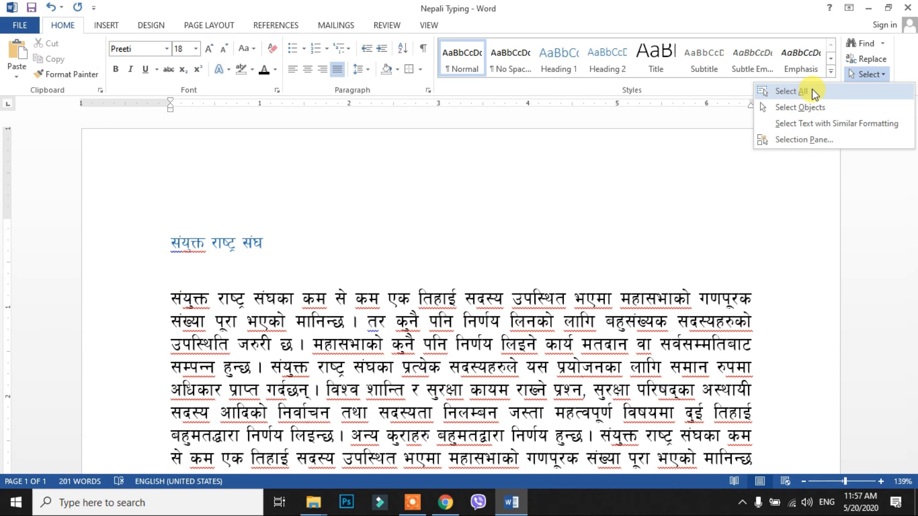
click(791, 91)
scroll(584, 272, down, 4)
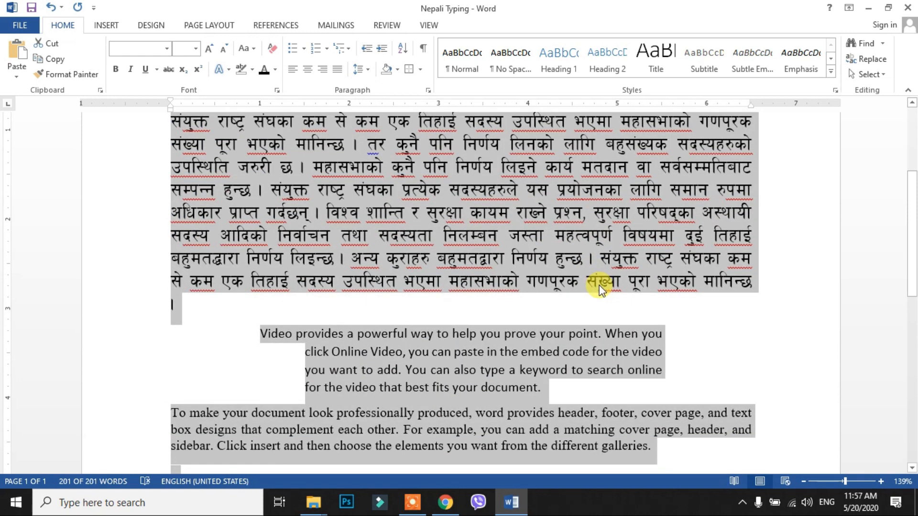
scroll(605, 284, up, 4)
click(380, 319)
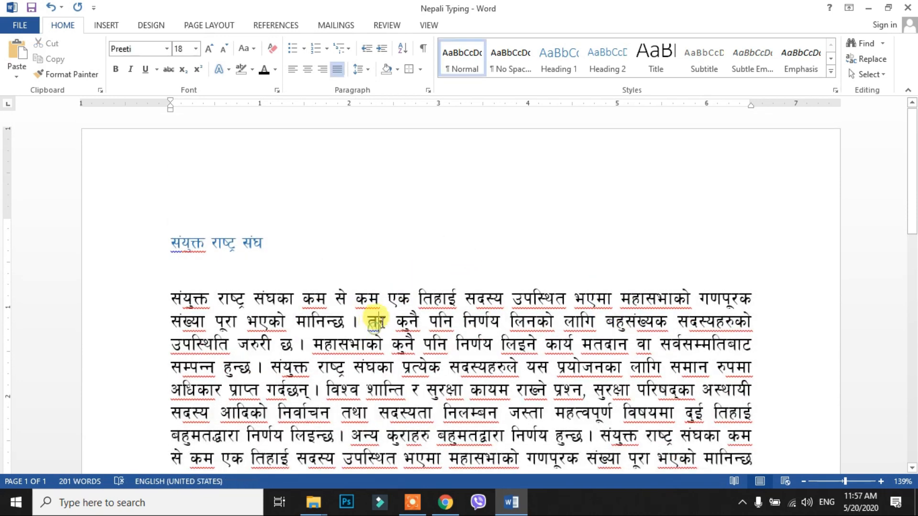
key(ctrl+a)
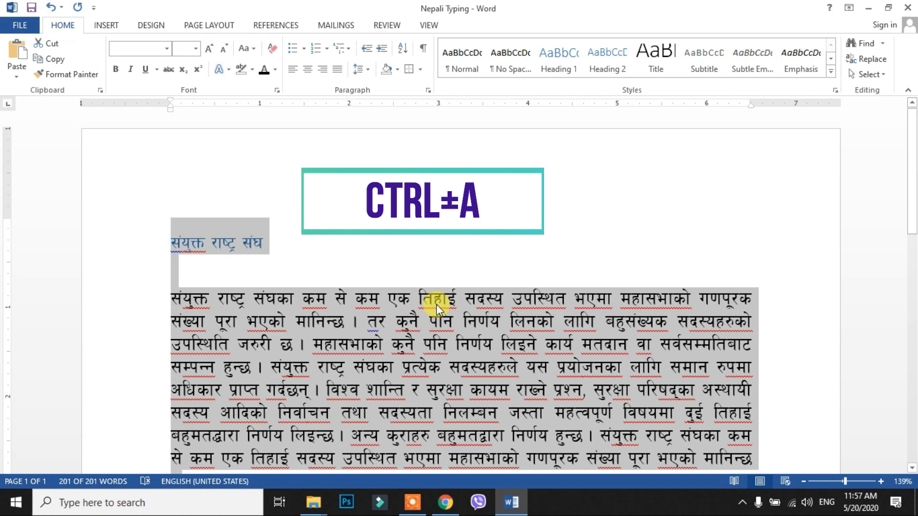